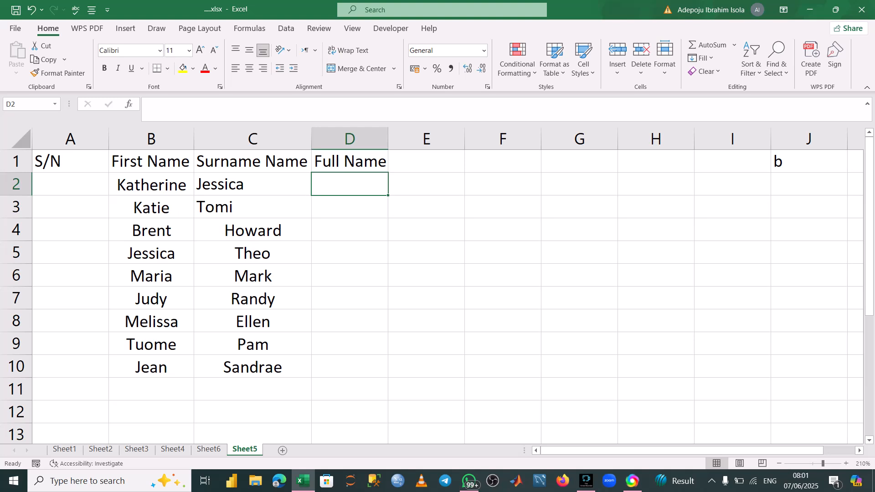
Enter =CONCAT(B2," ",C2) in D2 to join first name and surname, and fill it down through D10.
type("=")
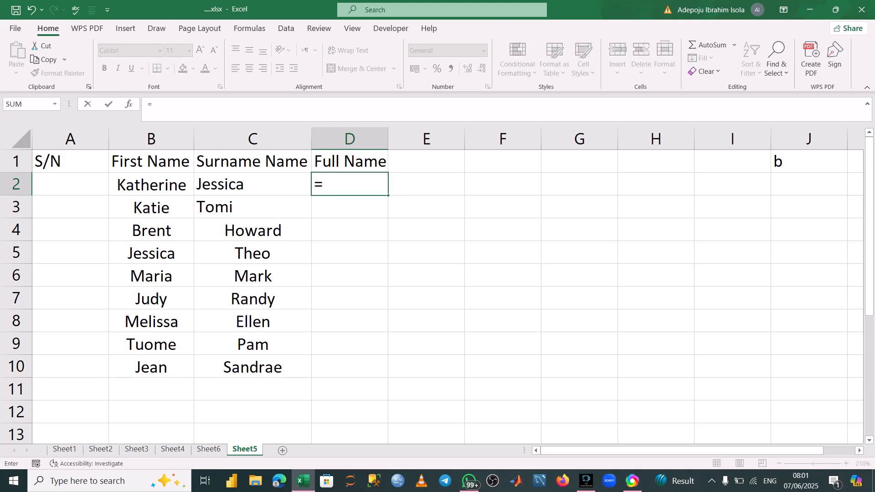
type("conc")
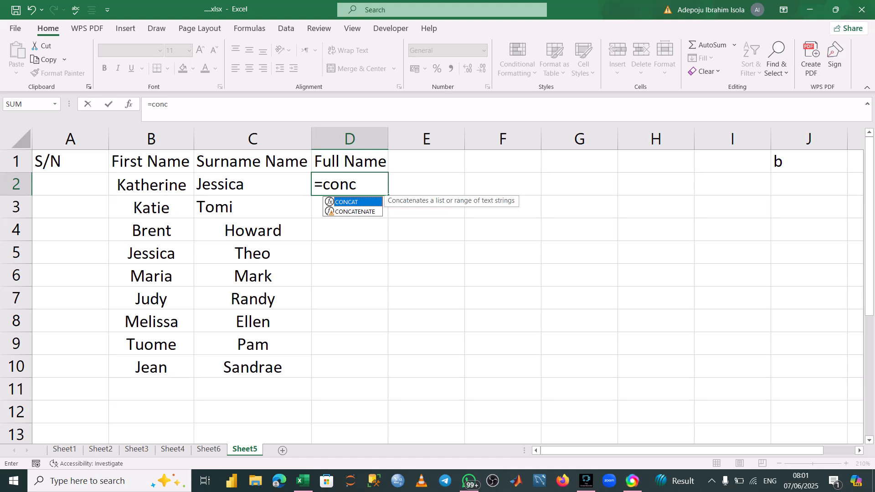
key("Tab")
key("F1")
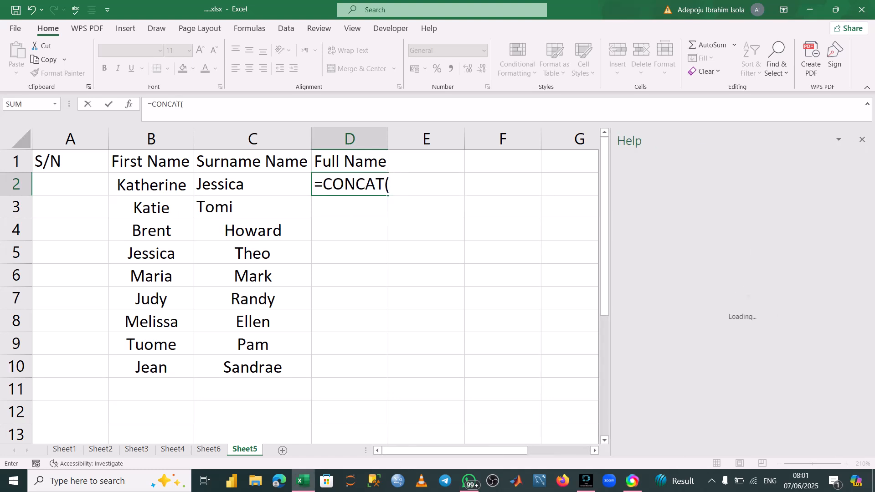
left_click(862, 139)
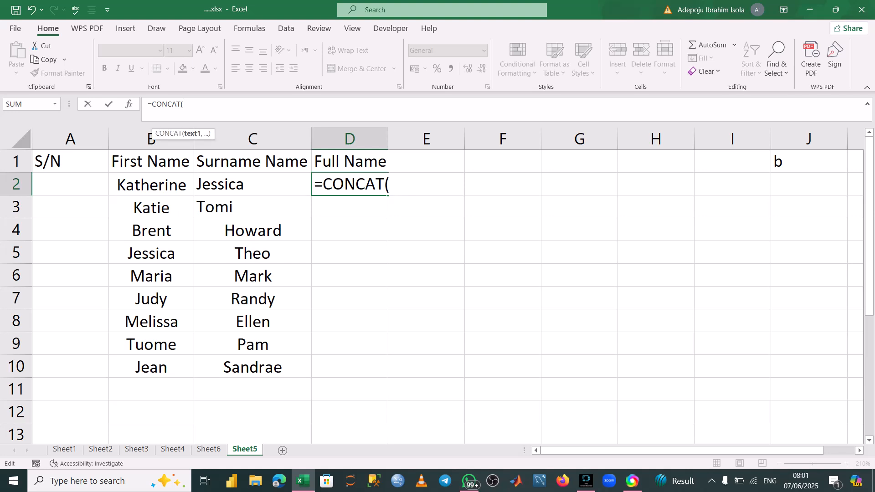
left_click(184, 104)
left_click(151, 185)
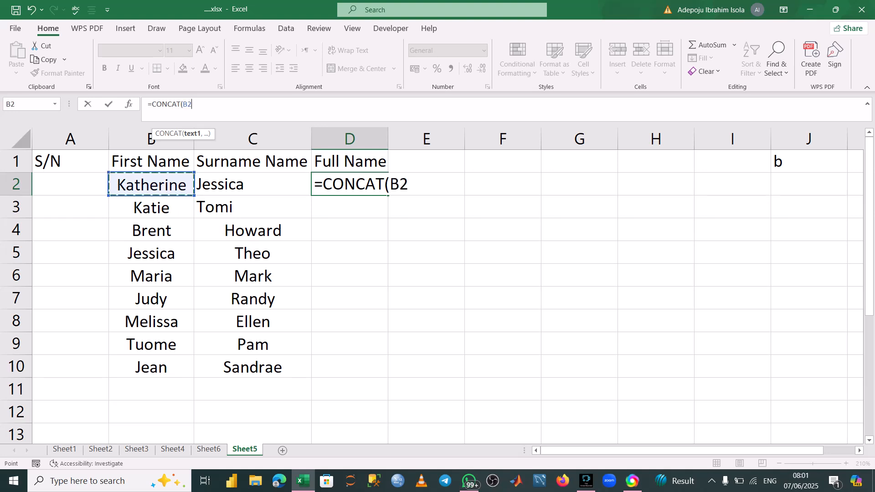
type(",")
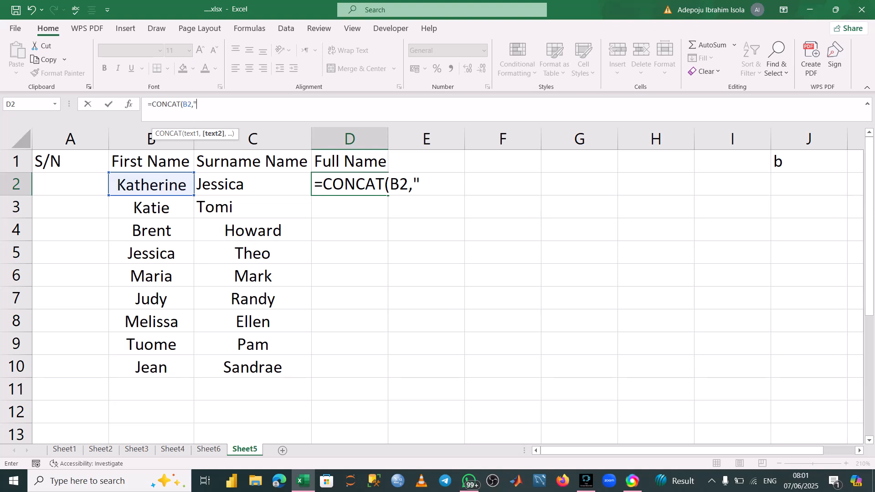
type("\" \",")
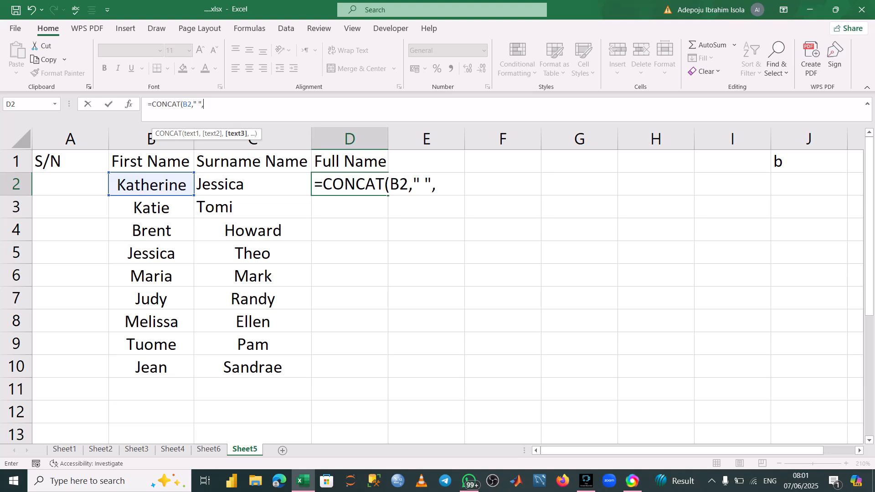
key("Left")
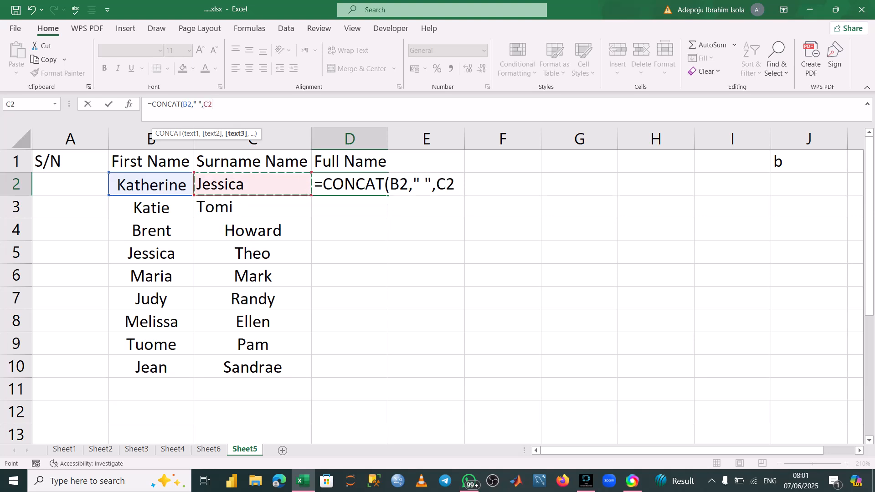
type(")")
key("Return")
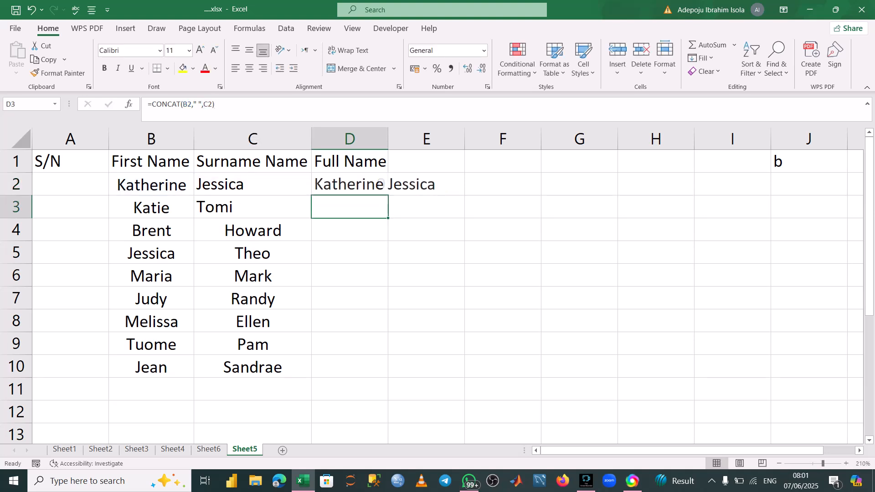
key("Up")
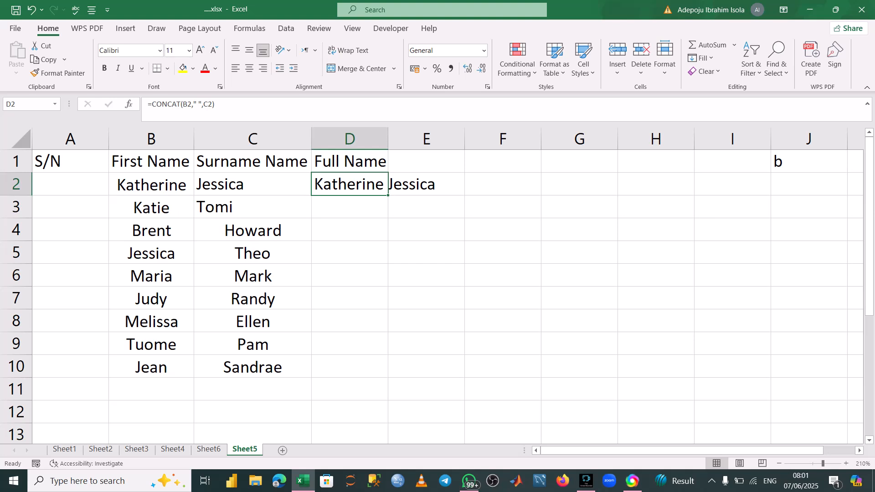
double_click(388, 195)
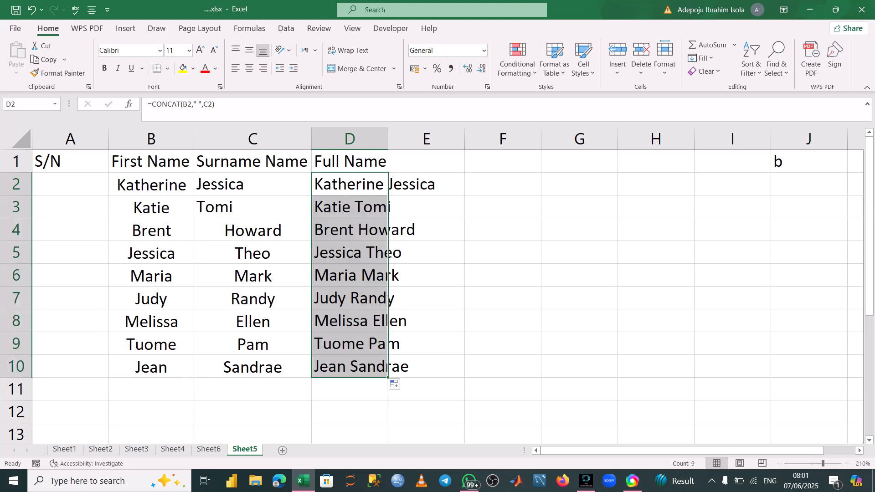
Enter serial numbers 1, 2 and 3 in A2 to A4.
left_click(70, 184)
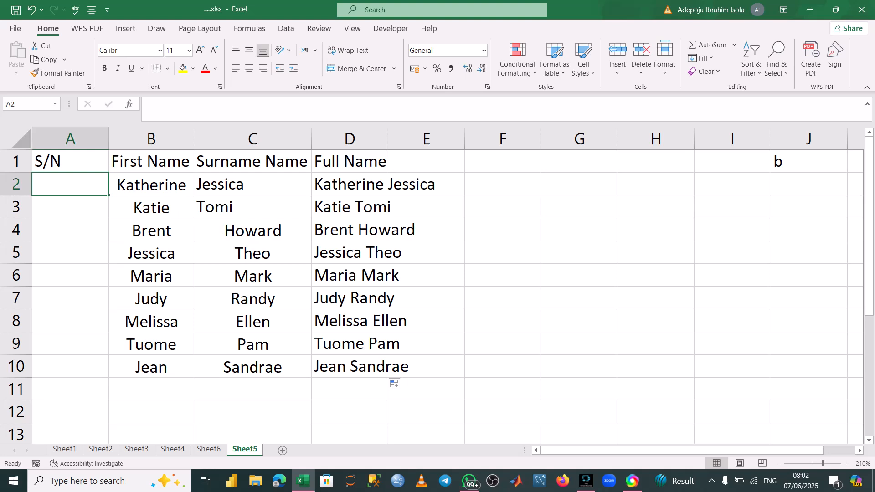
type("1")
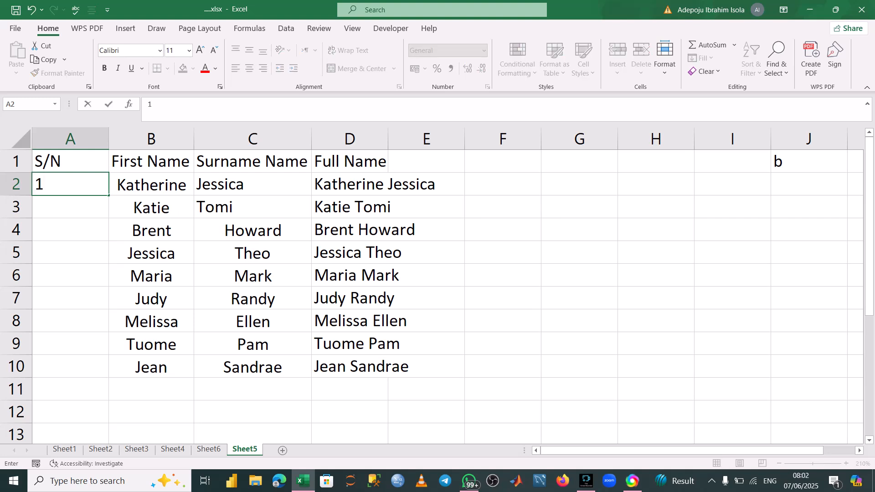
key("Return")
type("2")
key("Return")
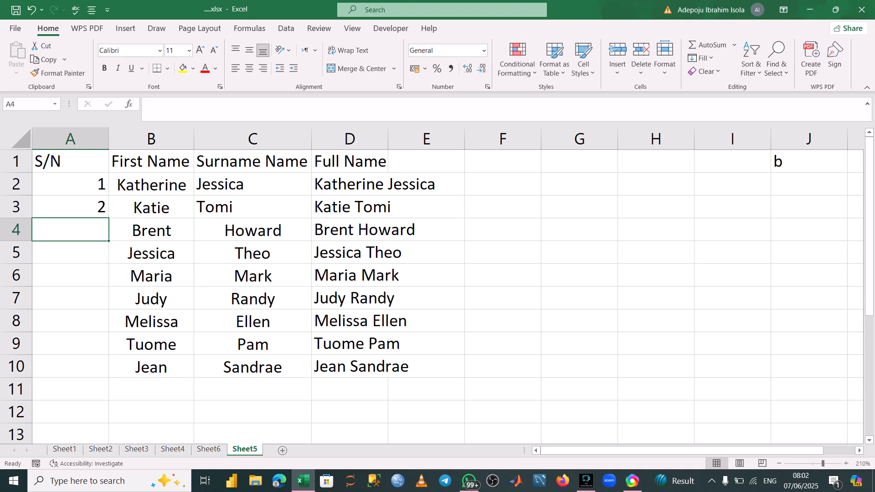
type("3")
key("Return")
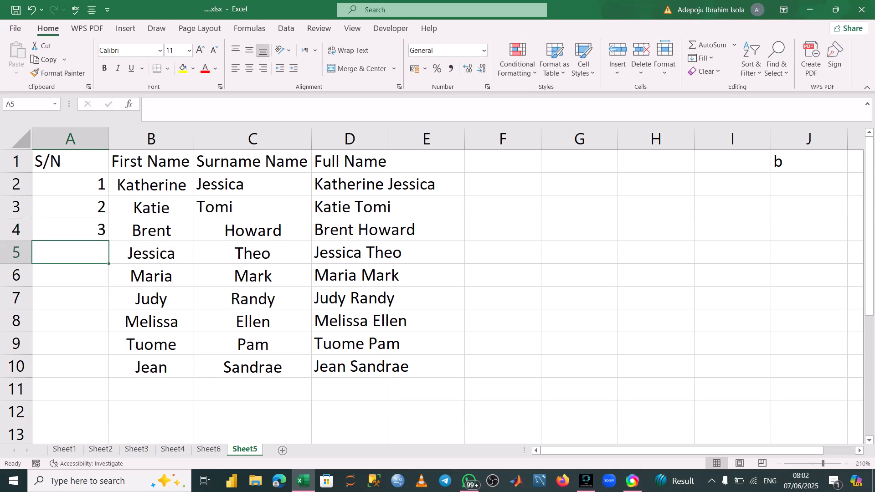
Extend the serial number series down column A through row 10, numbering 1 to 9.
left_click(70, 184)
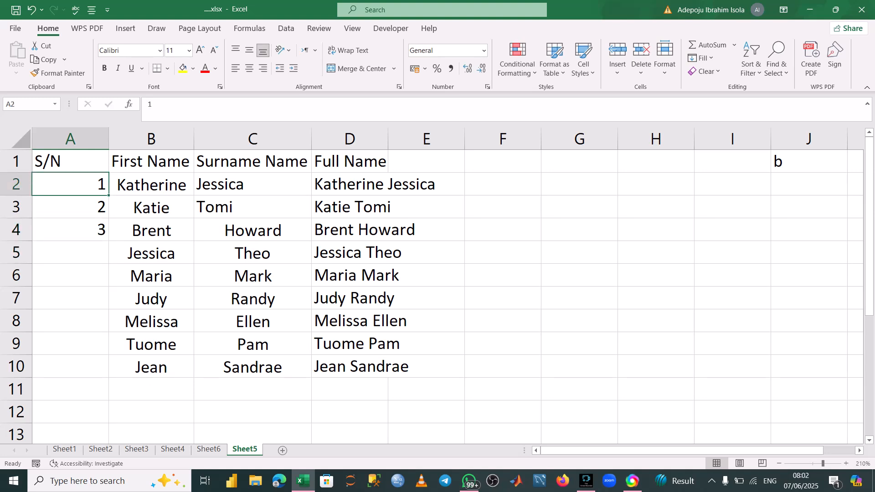
left_click_drag(108, 195, 91, 235)
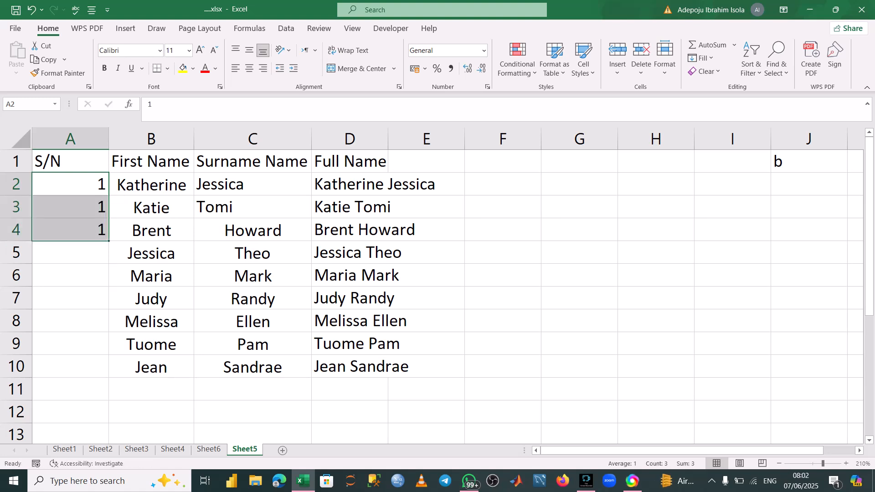
key("ctrl+z")
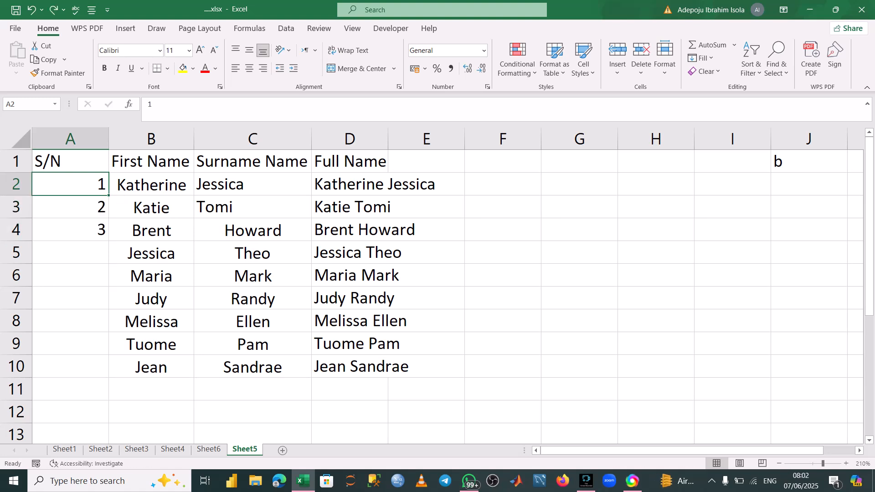
left_click_drag(70, 184, 110, 365)
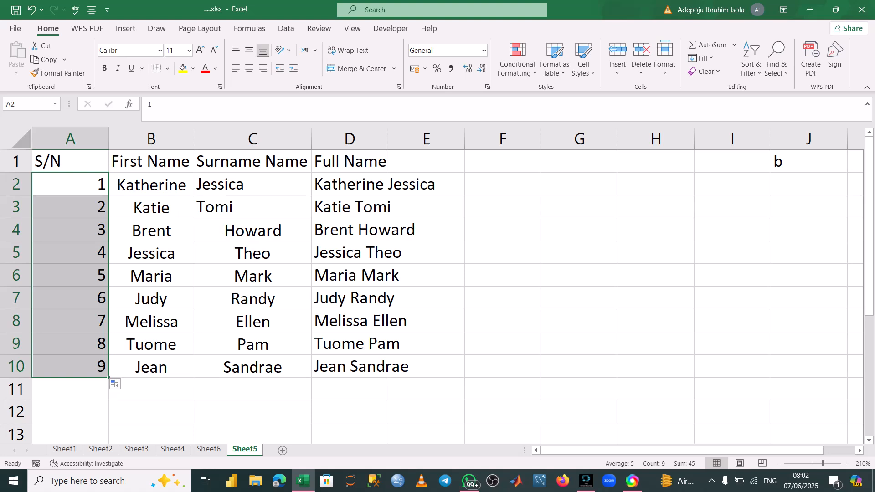
Autofit column D to its contents and enter the heading FULL NAME in E1.
left_click(426, 161)
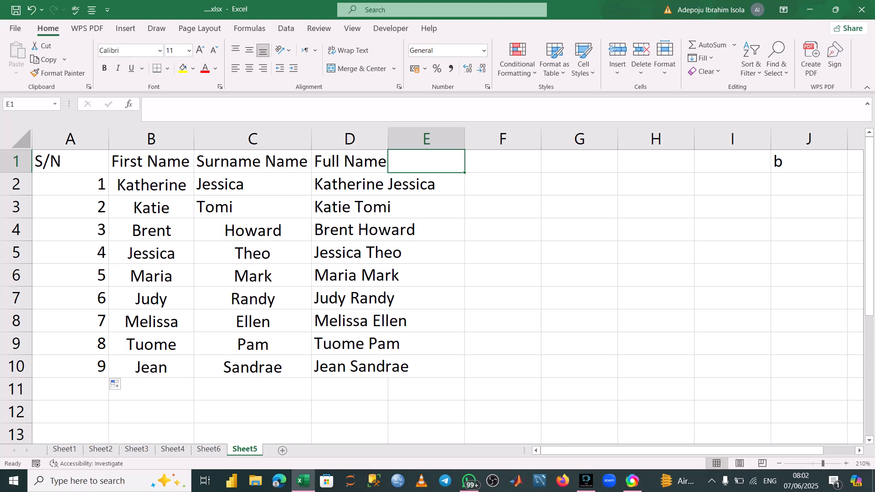
double_click(388, 139)
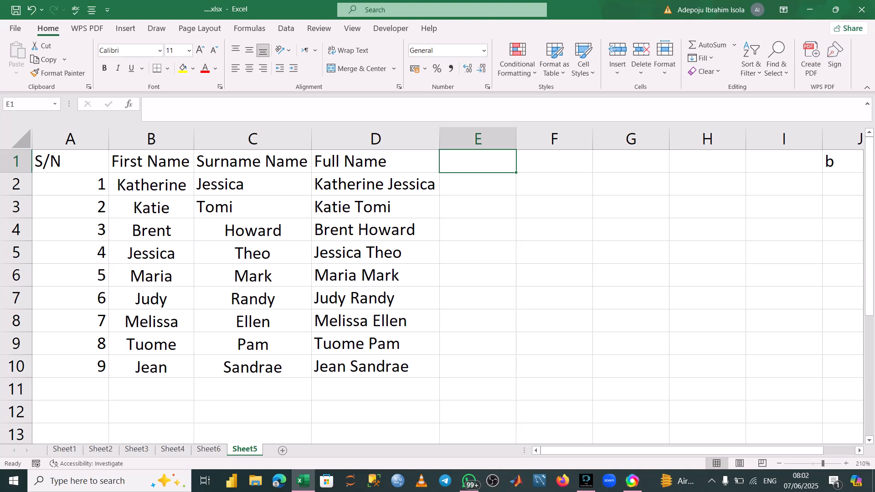
key("F2")
type("F")
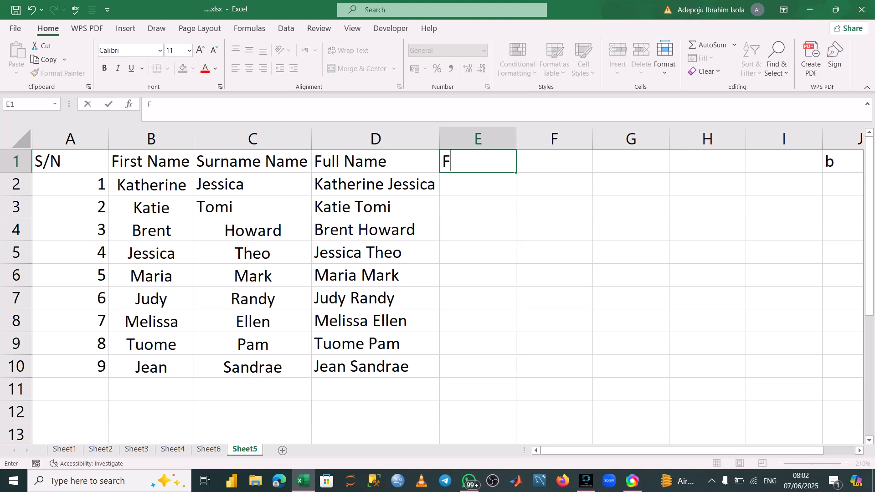
type("ULLA")
key("Left")
key("Delete")
type("NAME")
key("ctrl+Return")
Enter =UPPER(D2) in E2 and fill it down through E10.
key("Down")
type("#")
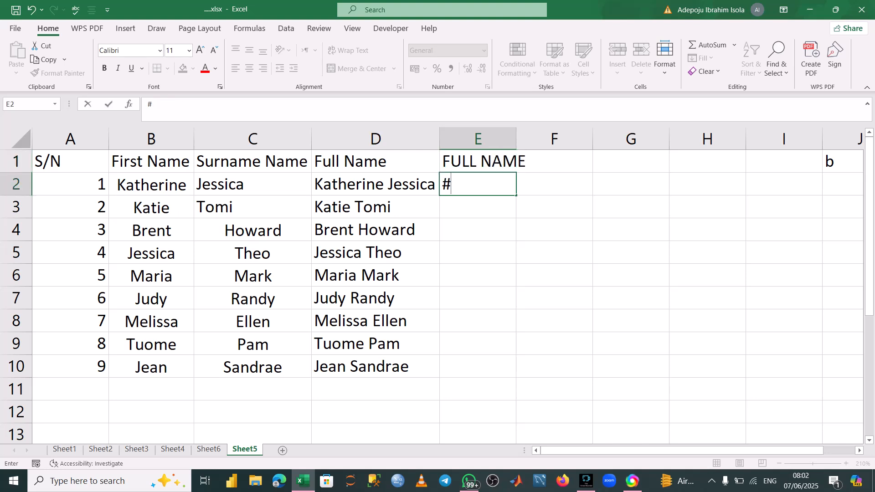
key("BackSpace")
type("=")
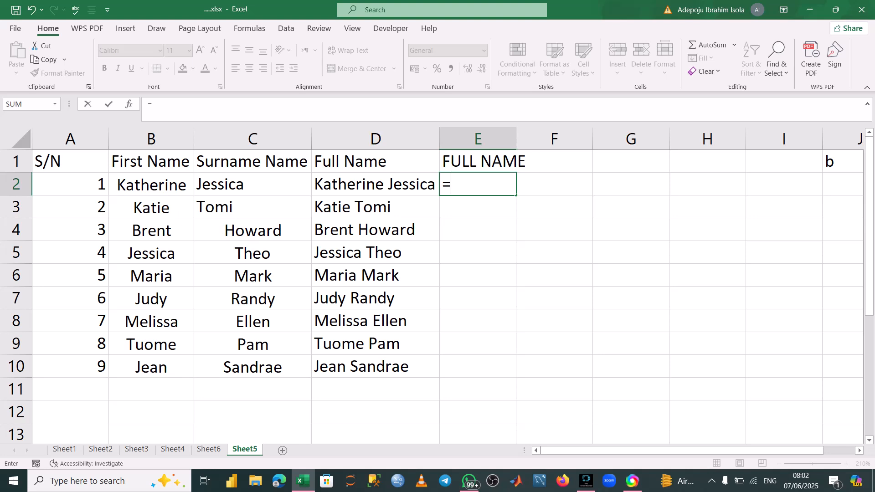
type("uppe")
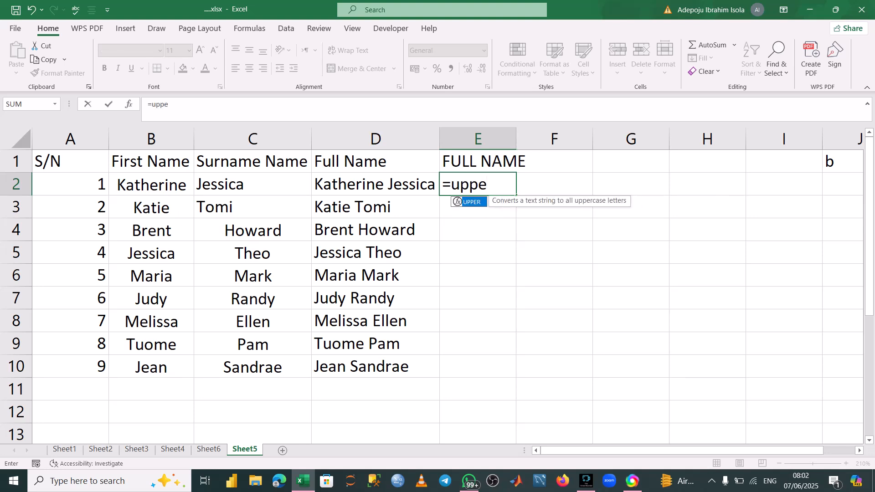
key("Tab")
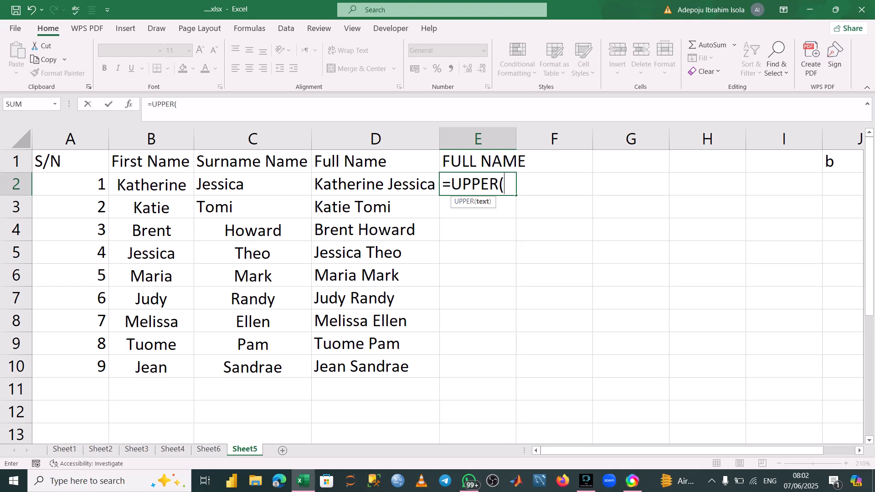
left_click(375, 184)
type(")")
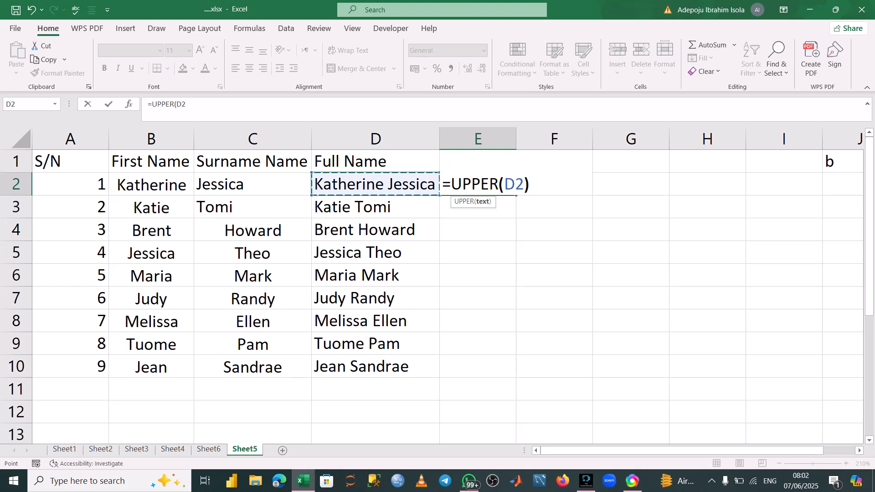
key("Return")
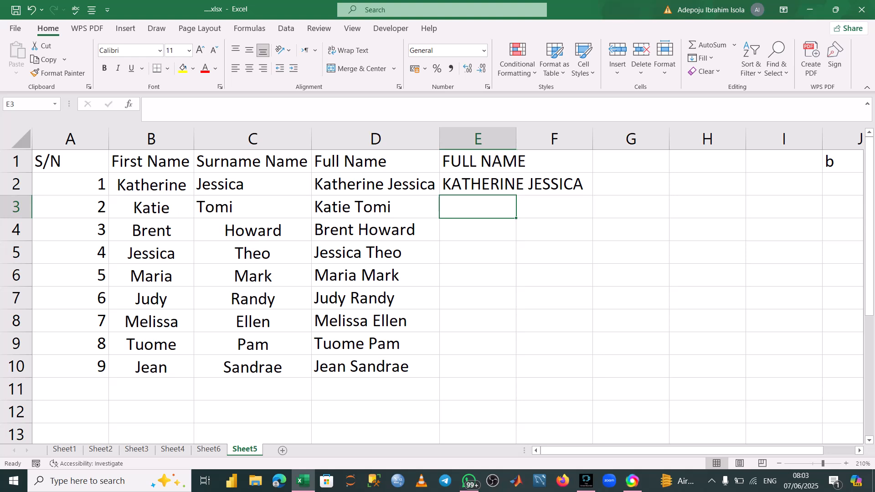
left_click(478, 184)
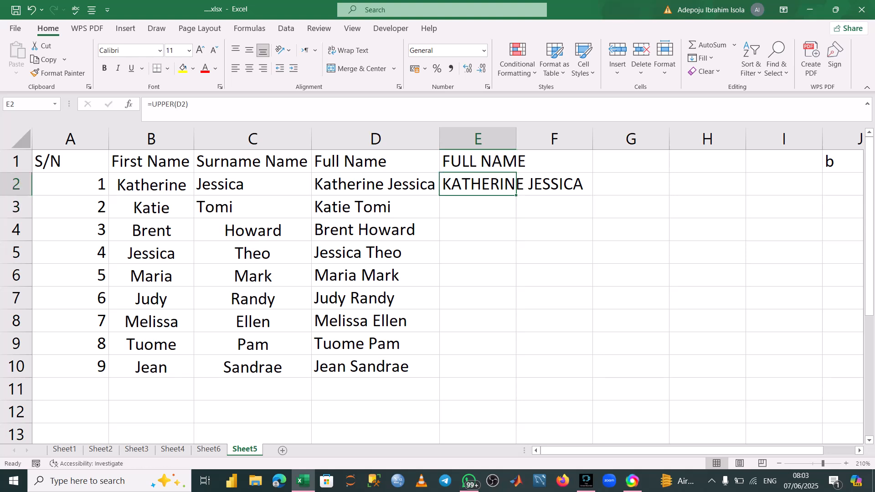
double_click(517, 195)
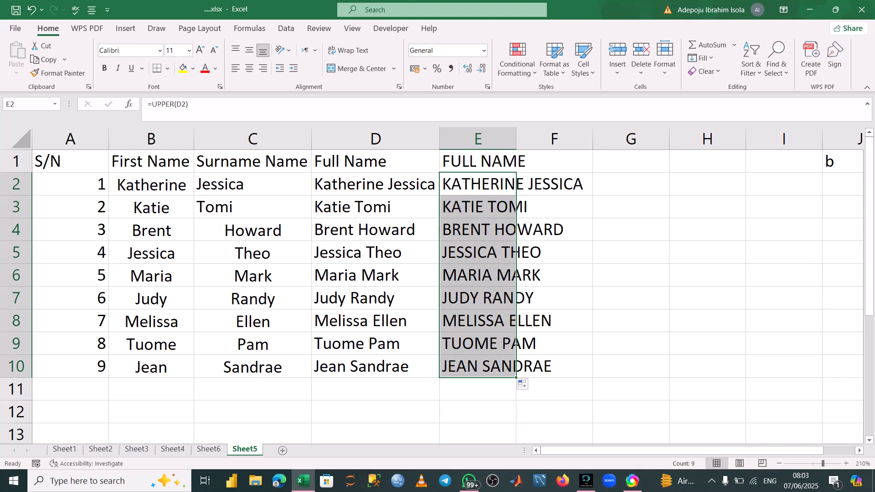
Enter the heading full name in F1.
left_click(554, 161)
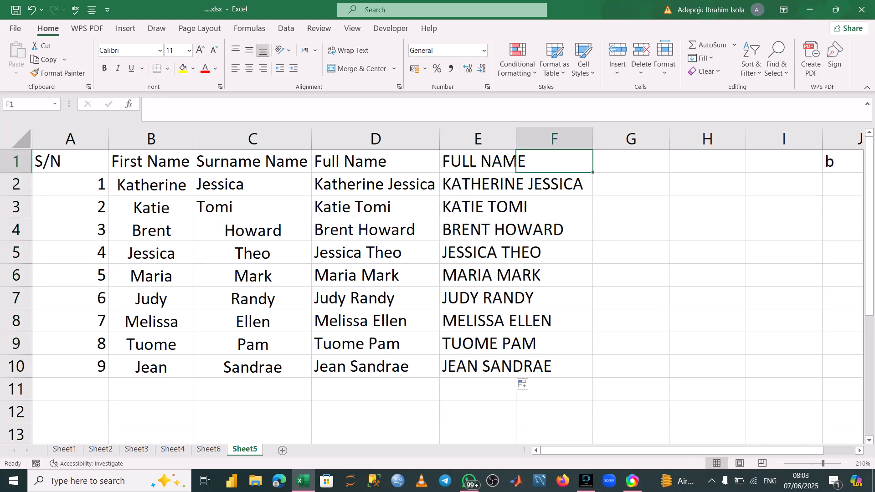
type("ful")
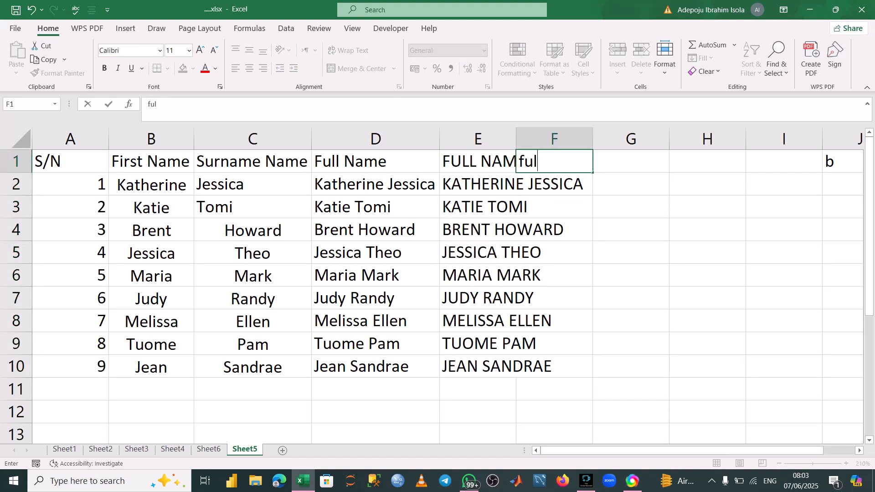
type("l an")
key("BackSpace")
key("BackSpace")
key("BackSpace")
type("name")
key("Return")
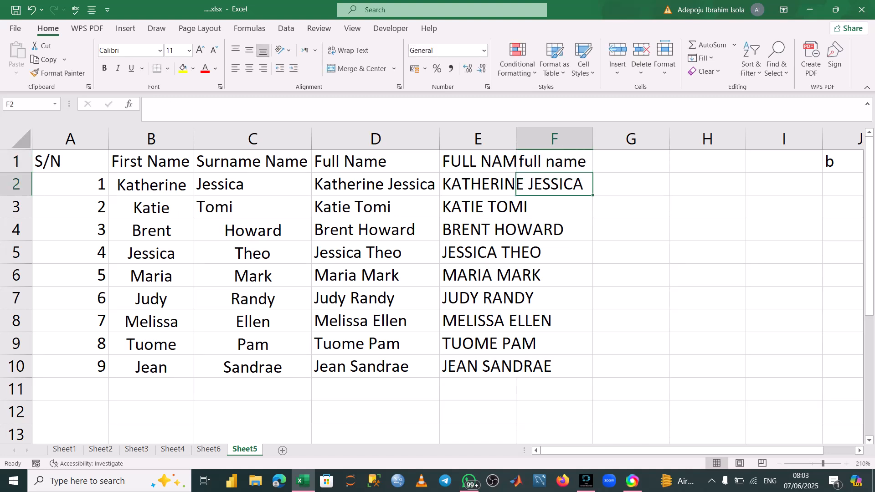
Enter =LOWER(E2) in F2 and fill it down through F10.
type("=low")
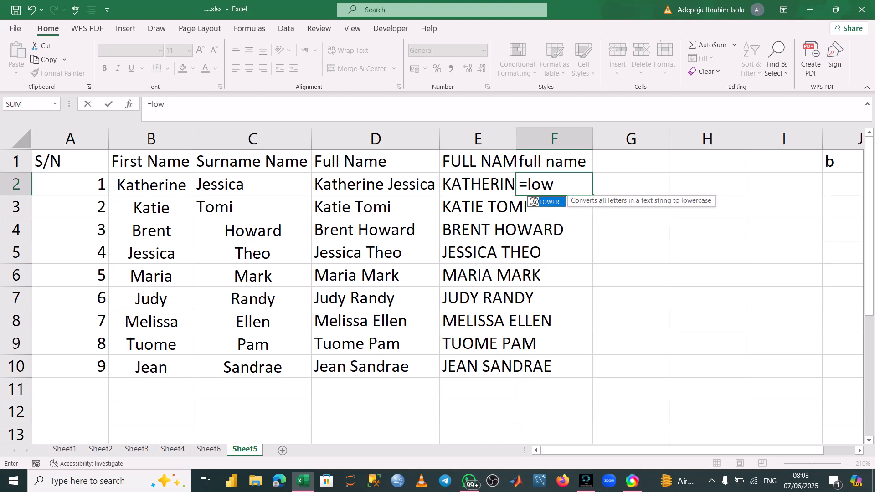
key("Tab")
key("Left")
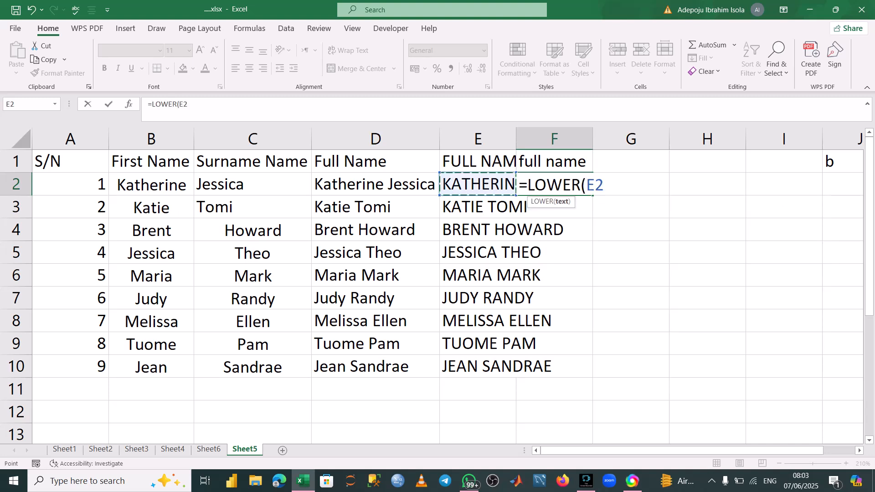
type(")")
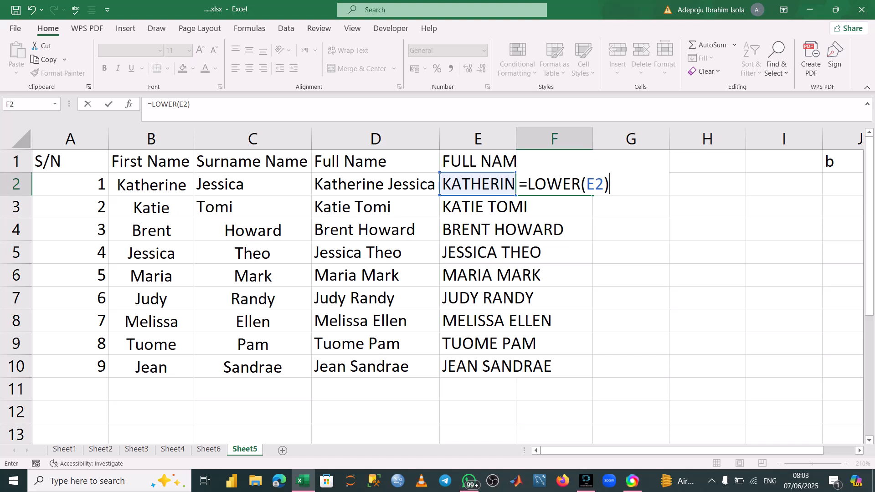
key("Return")
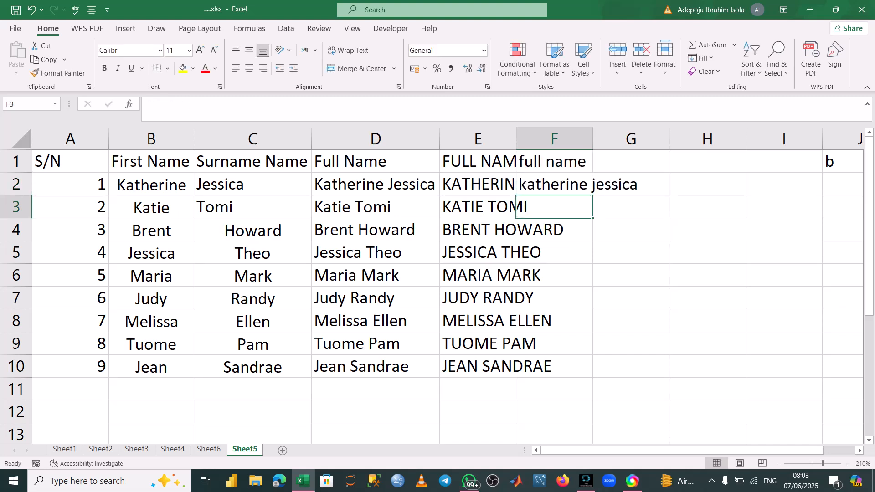
left_click(554, 184)
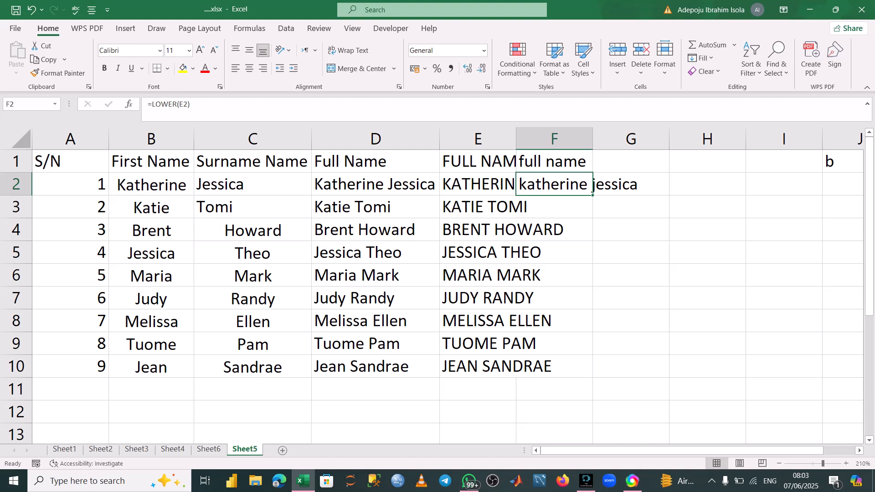
double_click(592, 195)
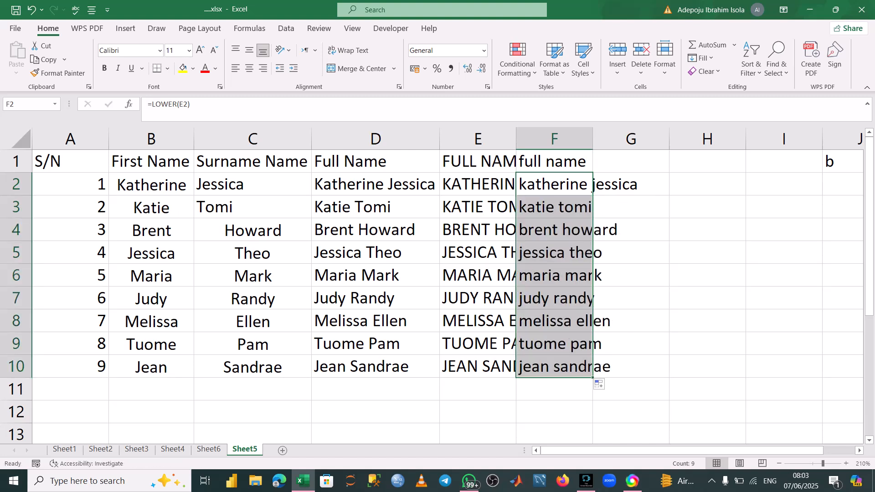
Autofit columns E and F to their contents.
left_click(631, 161)
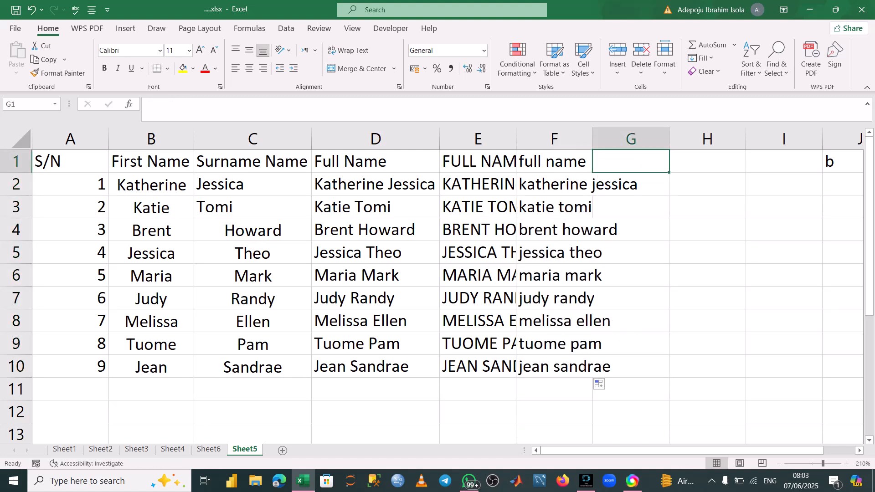
double_click(516, 138)
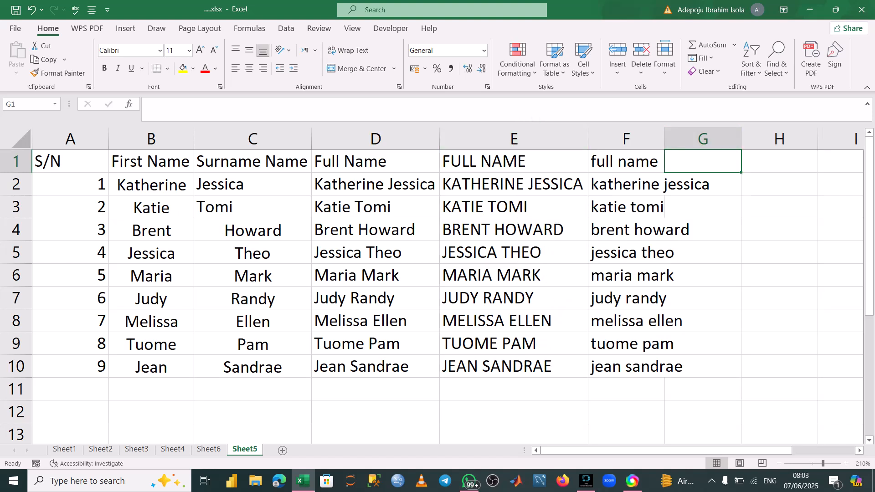
double_click(664, 138)
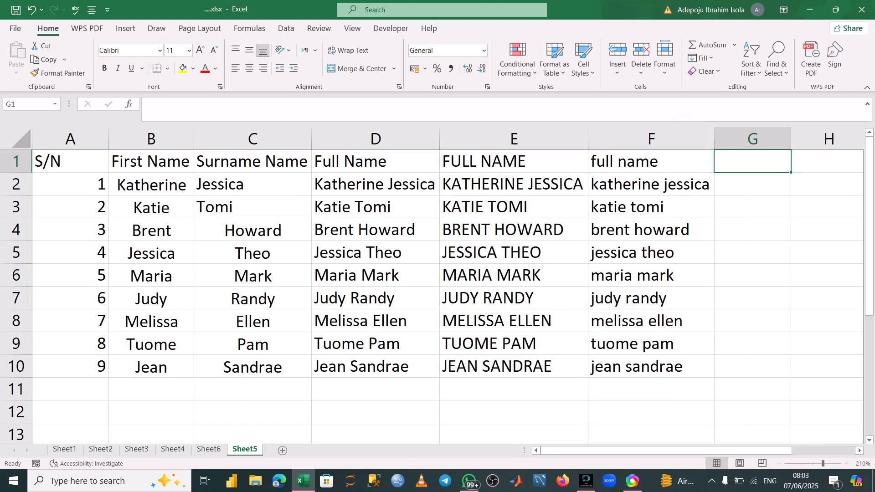
left_click(514, 184)
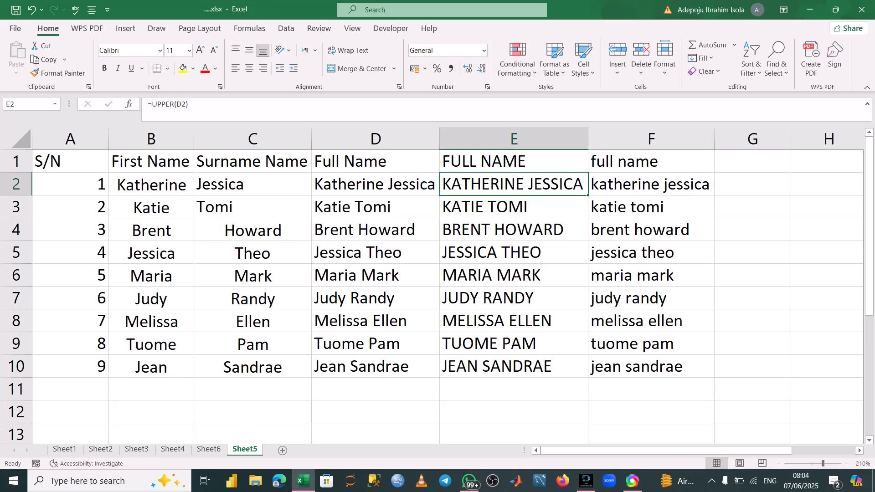
left_click(652, 343)
left_click(753, 343)
left_click(829, 344)
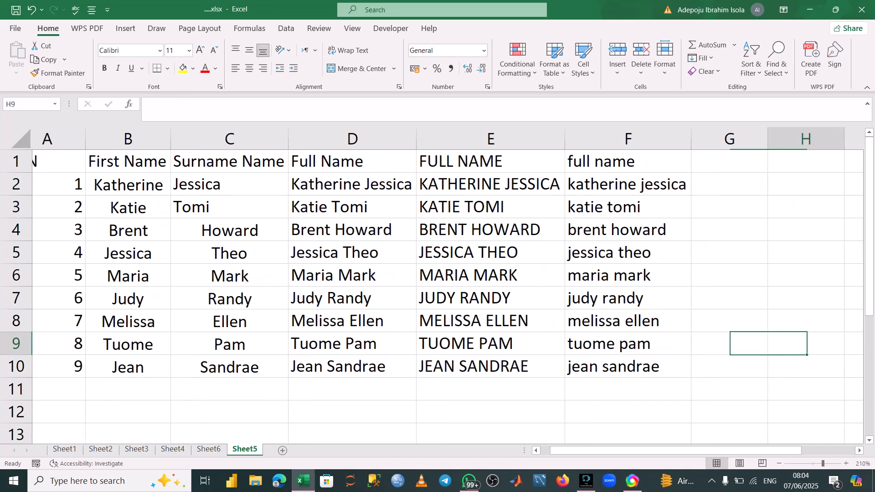
key("Right")
key("Right")
key("Right")
key("Right")
key("Right")
key("Right")
key("Right")
key("Right")
key("Right")
key("Right")
key("Left")
key("Left")
key("Left")
key("Left")
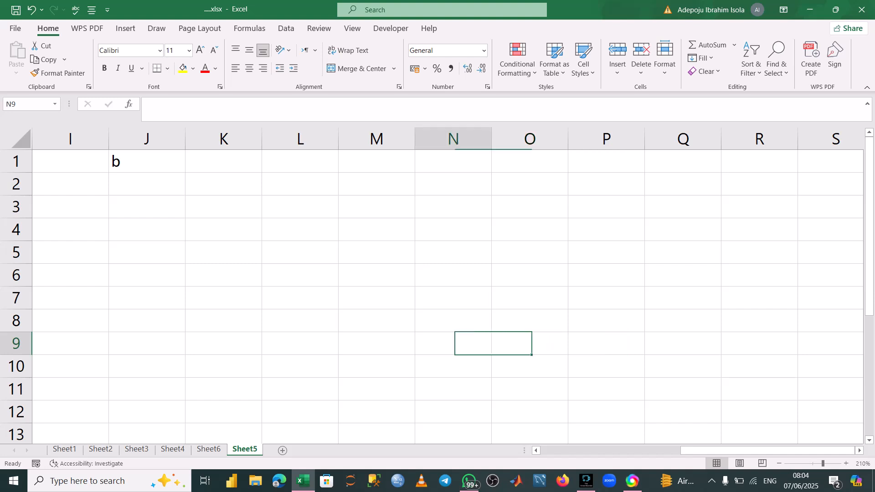
key("Home")
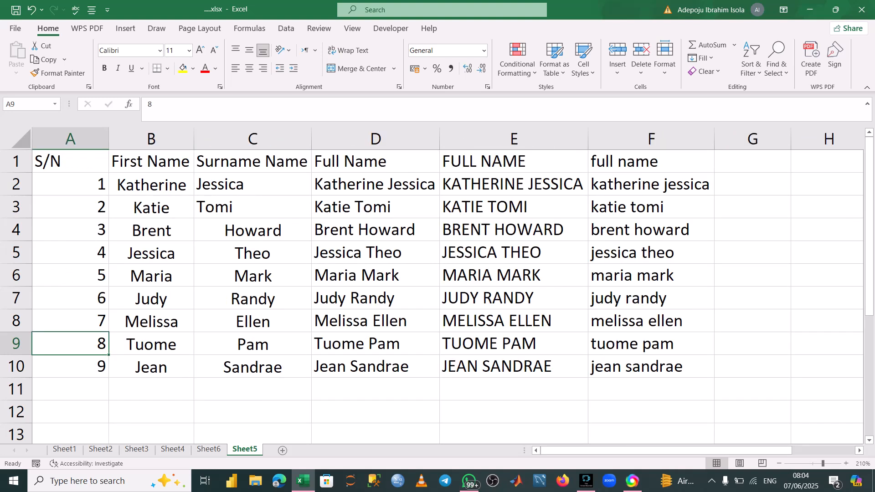
Delete the stray b entry from cell J1.
key("Right")
key("Right")
key("Right")
key("Right")
key("Right")
key("Right")
key("Right")
key("Right")
key("Right")
key("Right")
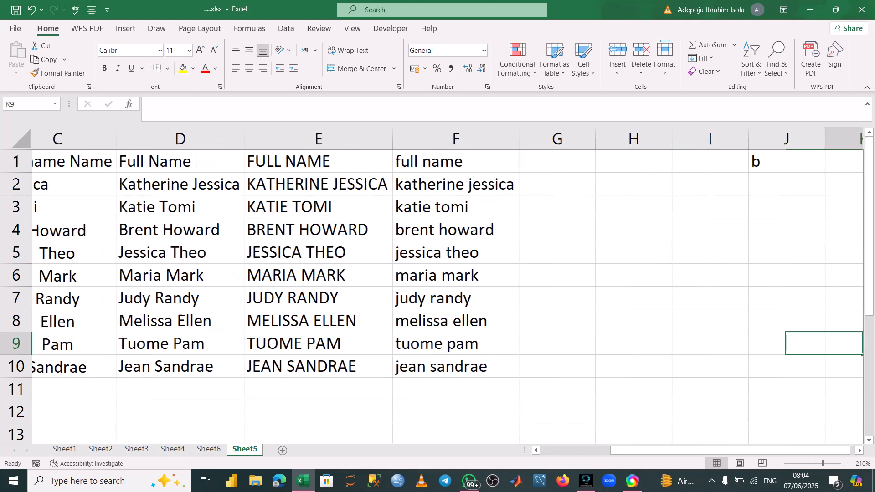
key("Right")
key("Right")
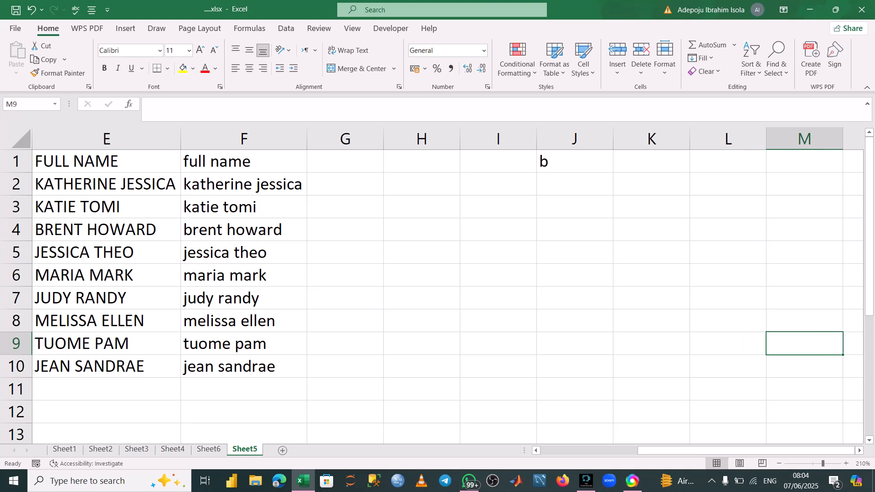
key("Left")
key("Left")
key("Left")
key("Up")
key("Up")
key("Up")
key("Up")
key("Up")
key("Up")
key("Up")
key("Up")
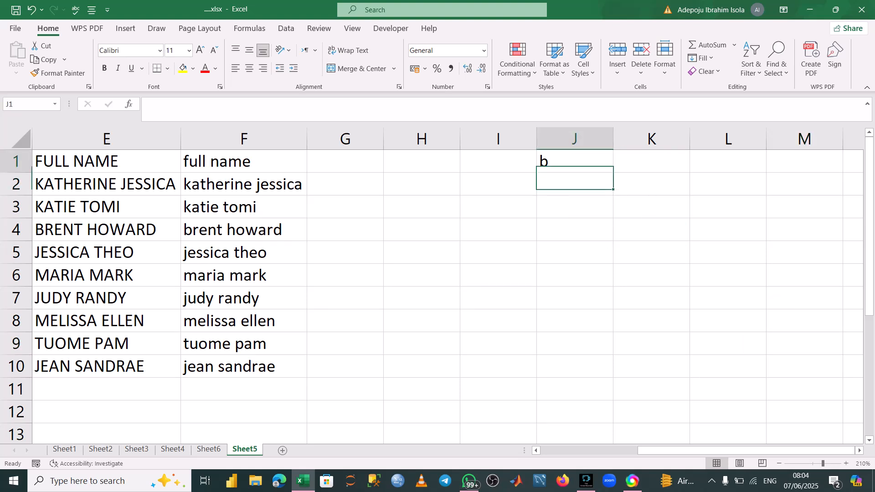
key("BackSpace")
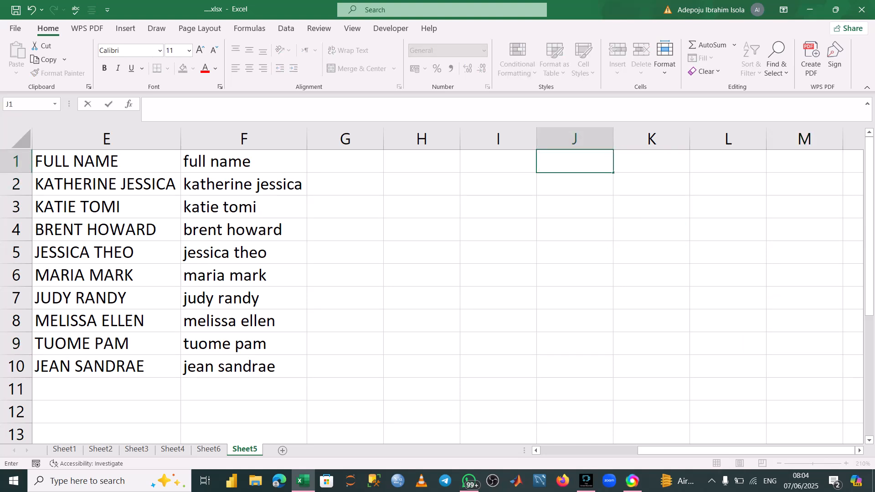
Enter the numbers 23, 45 and 50 in J2 through J4.
left_click(728, 343)
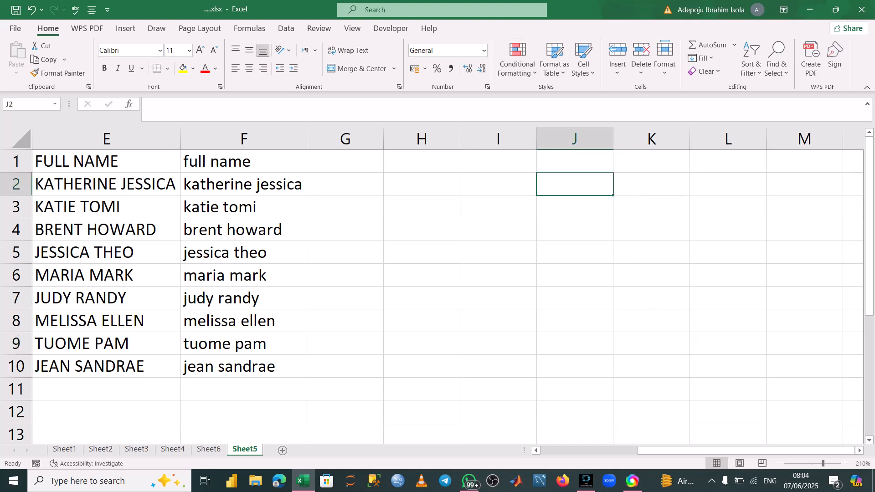
type("23")
key("Return")
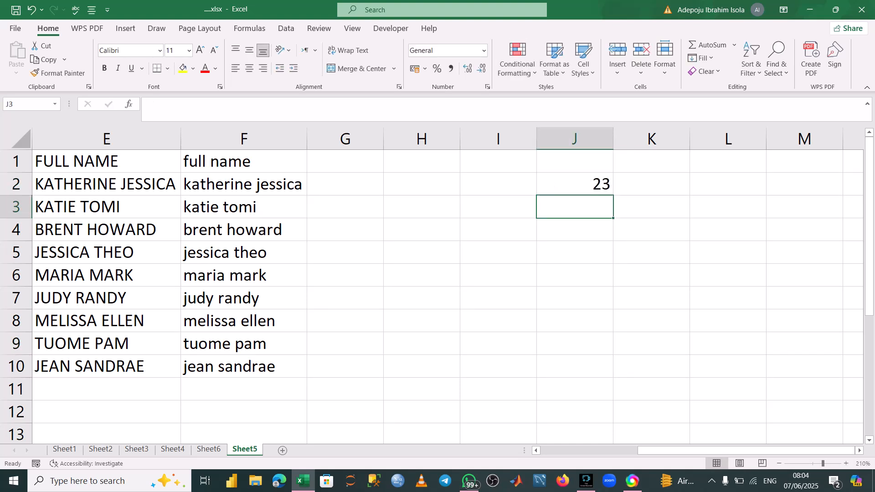
type("45")
key("Return")
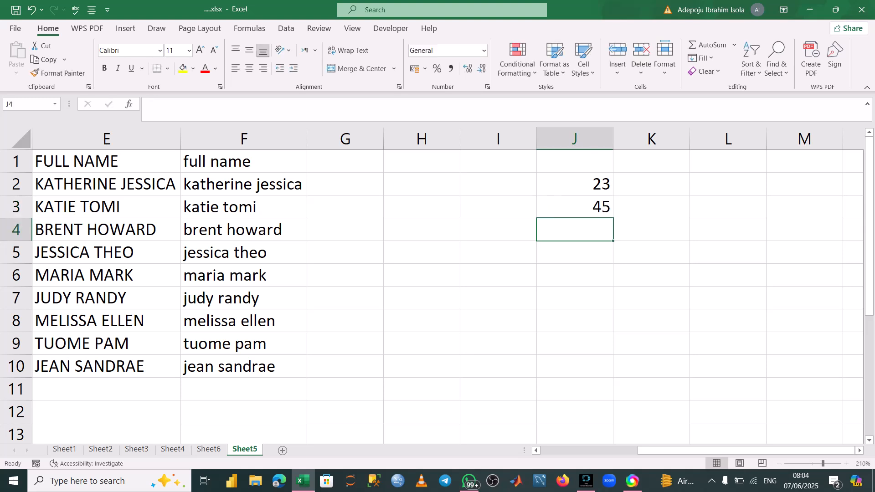
type("50")
key("Return")
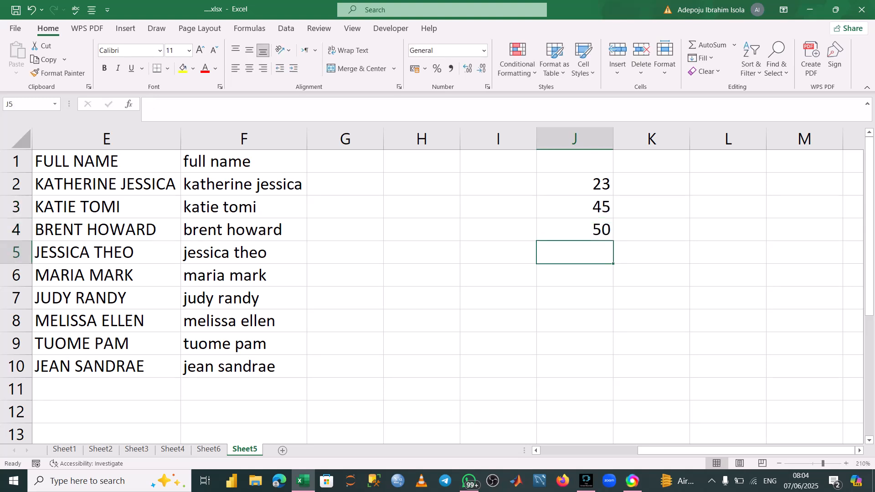
Enter the heading score in G1.
left_click(345, 161)
type("scpo")
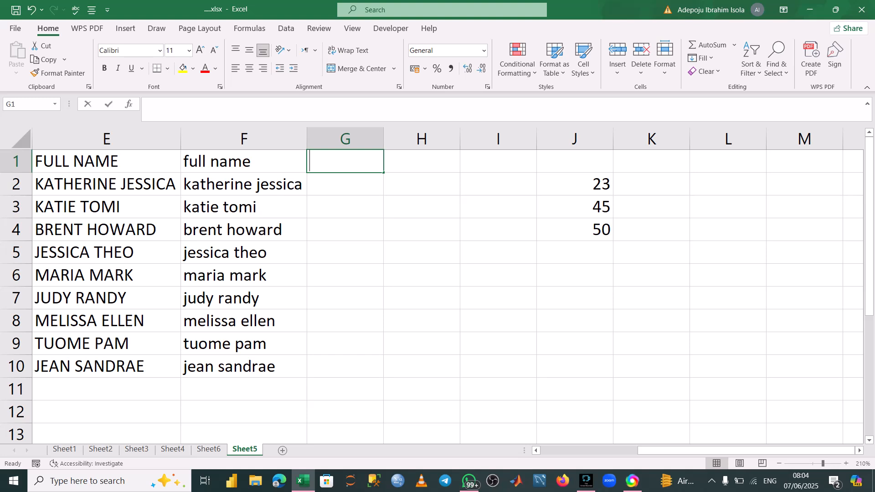
type("re")
key("BackSpace")
key("BackSpace")
key("BackSpace")
key("BackSpace")
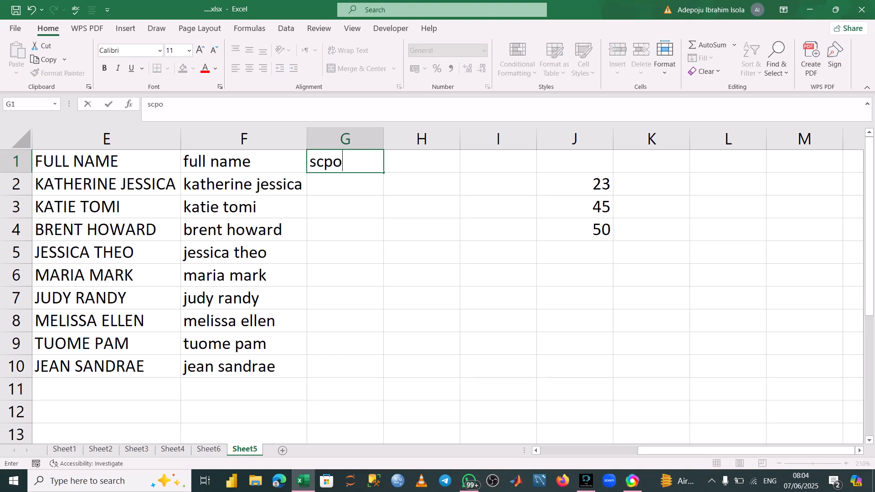
type("ore")
key("Return")
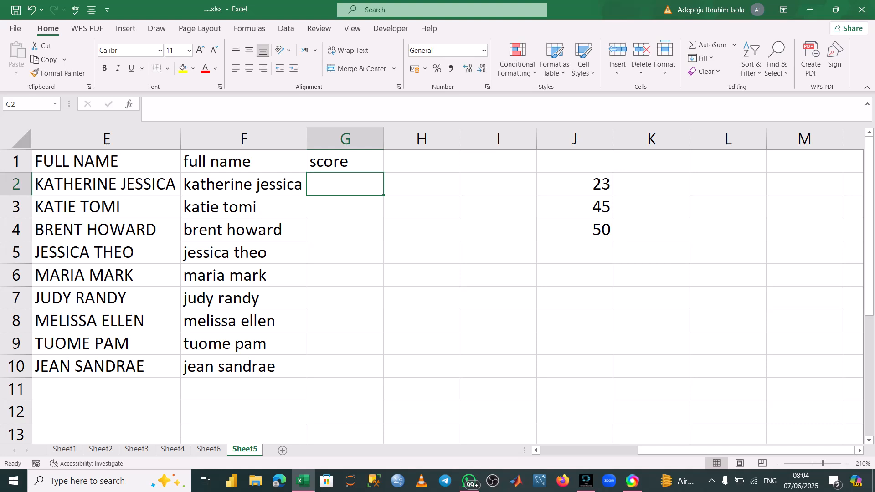
Enter the scores 23, 45, 50, 65, 78, 25, 76, 89 and 40 in G2 through G10.
type("23")
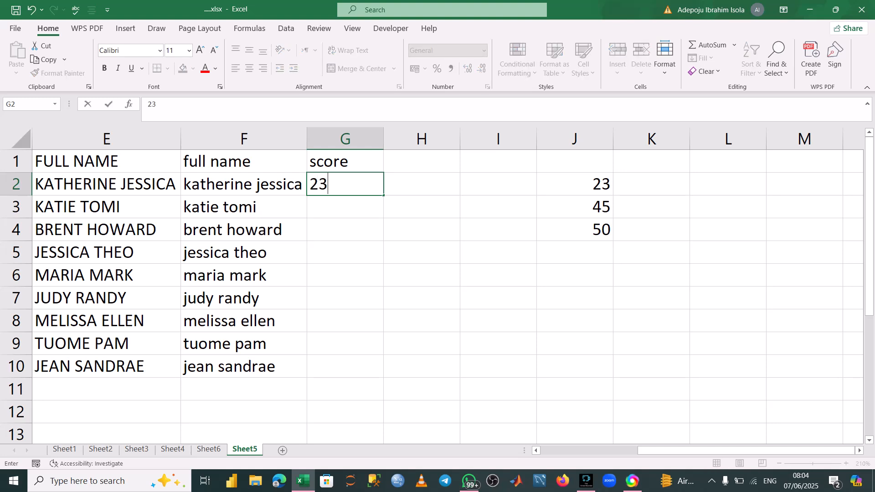
key("Return")
type("45")
key("Return")
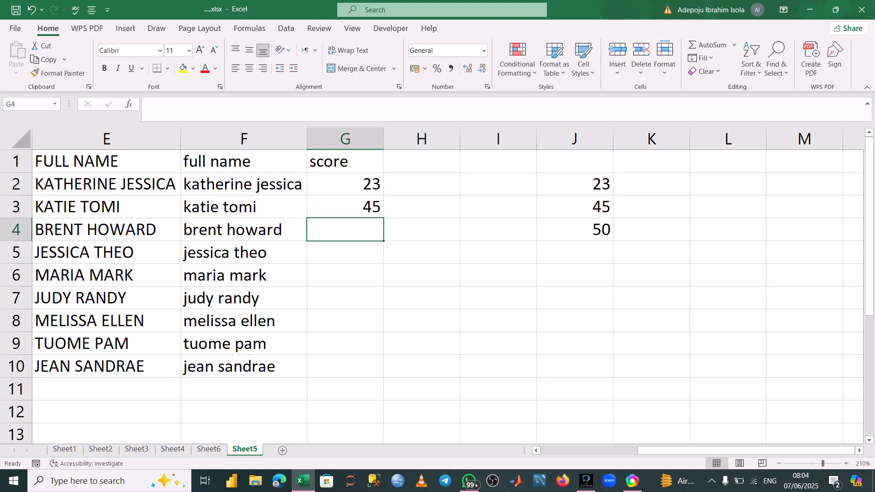
type("50")
key("Return")
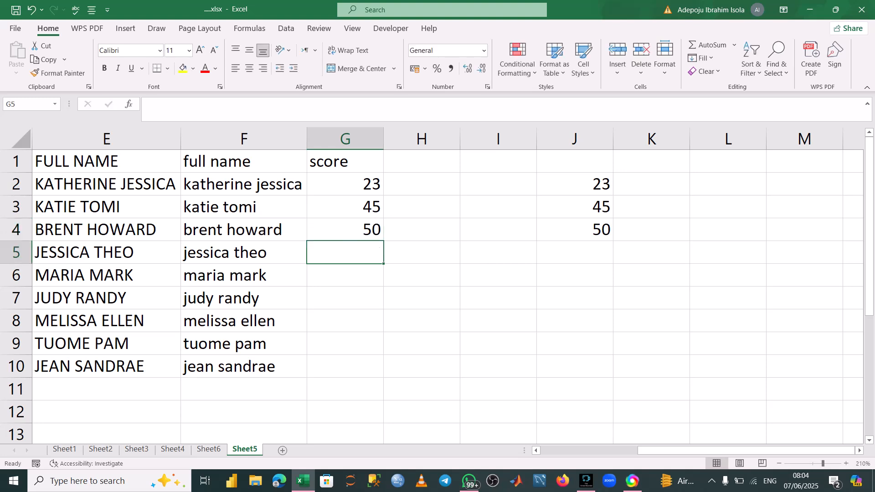
type("65")
key("Return")
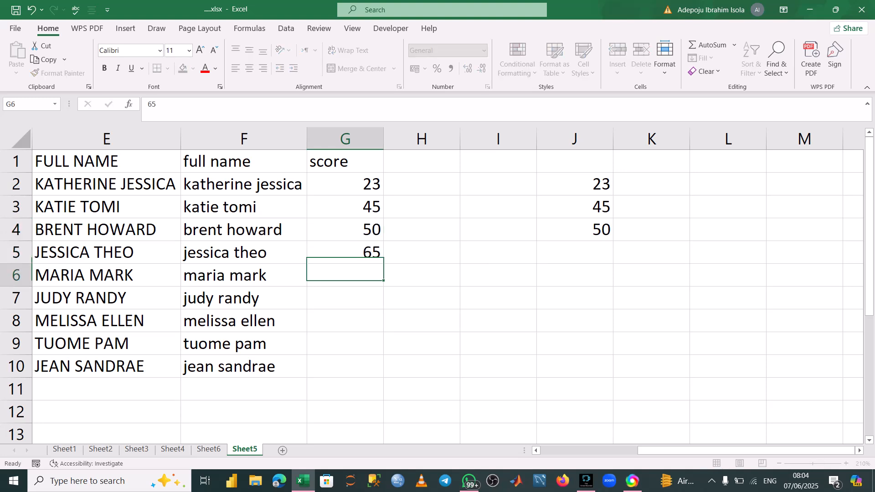
type("78")
key("Return")
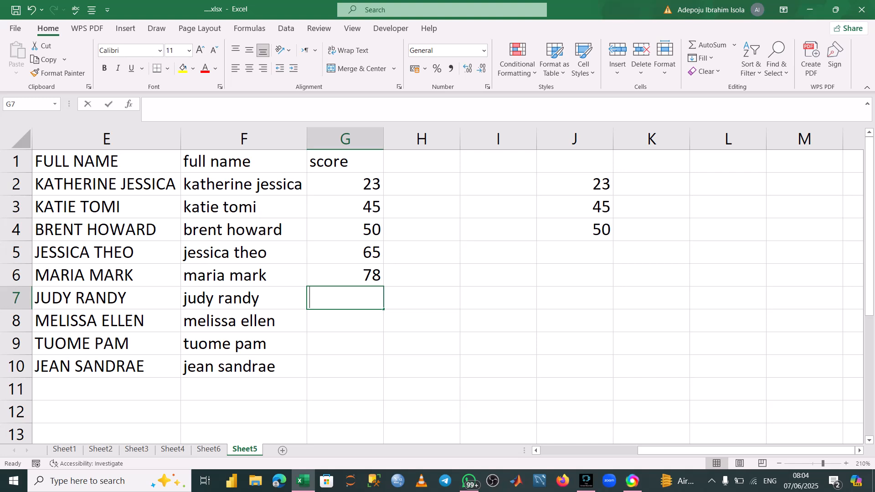
type("25")
key("Return")
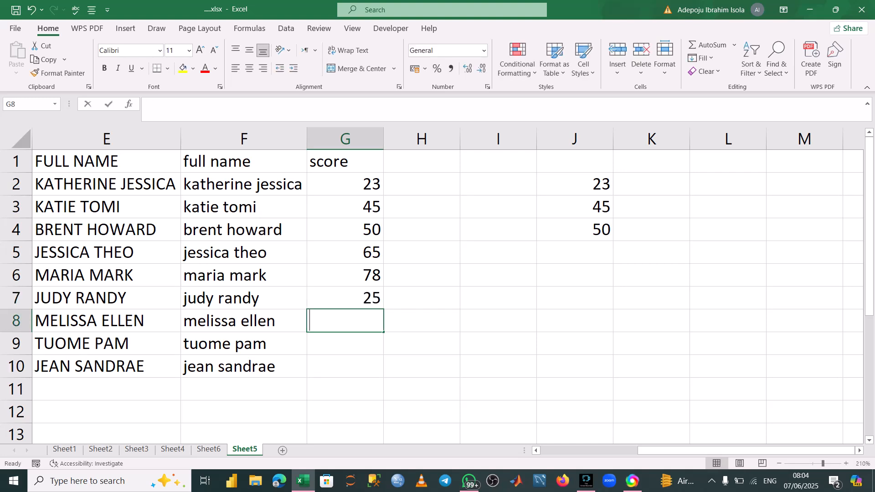
type("76")
key("Return")
type("89")
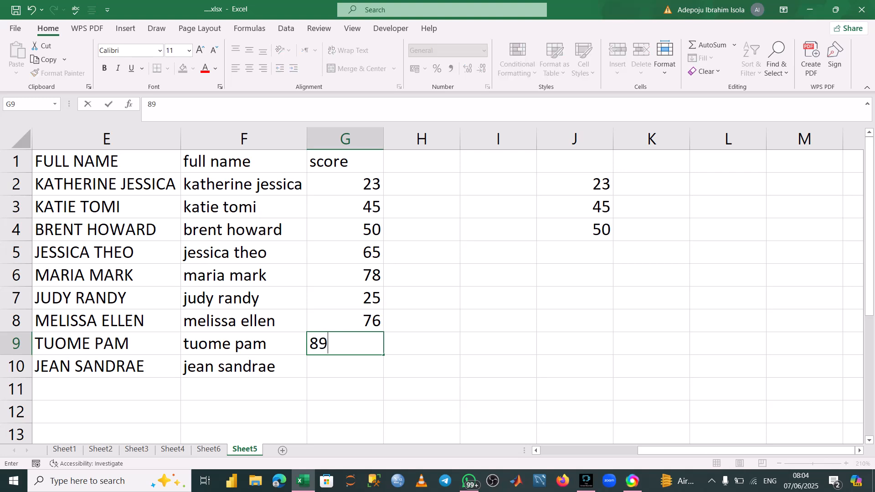
key("Return")
key("Return")
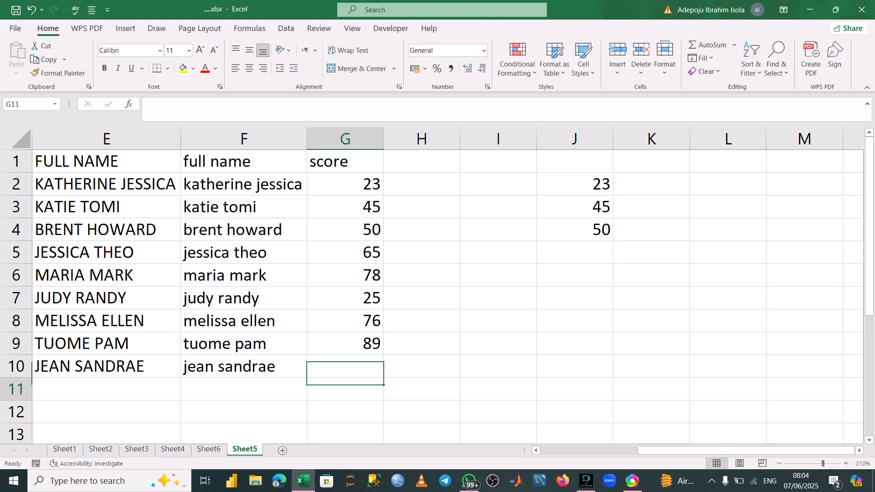
type("4")
key("BackSpace")
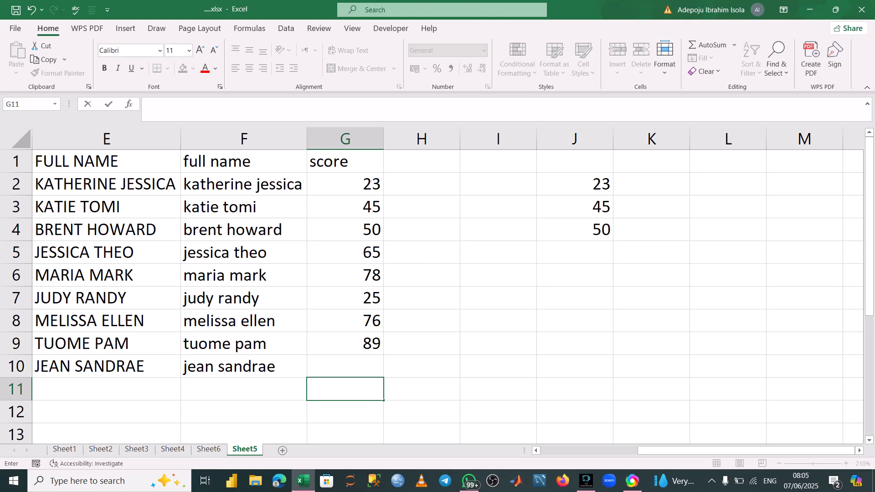
key("Up")
type("40")
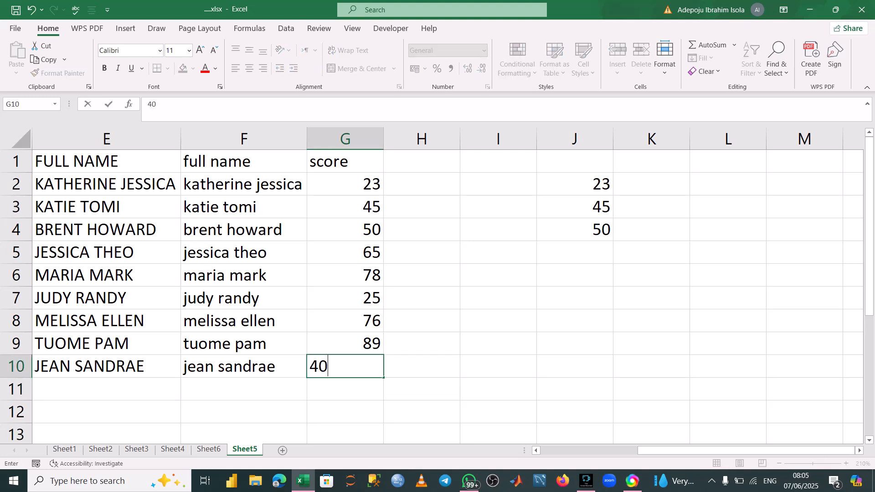
key("Return")
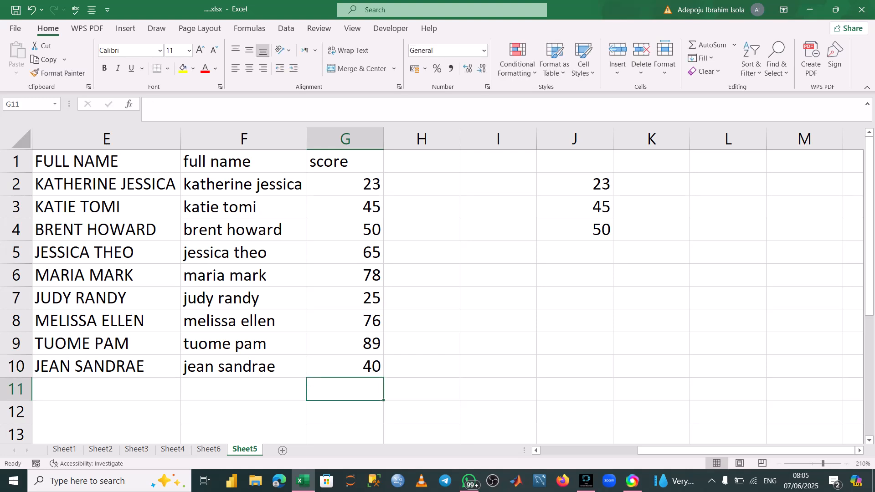
key("Up")
key("Up")
key("Up")
key("Up")
key("Up")
key("Up")
key("Up")
key("Up")
key("Up")
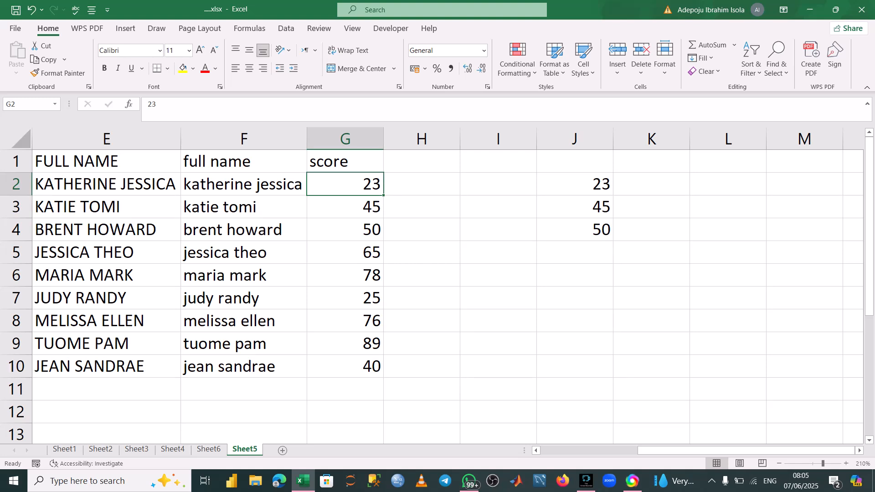
key("Right")
key("shift+Down")
key("shift+Left")
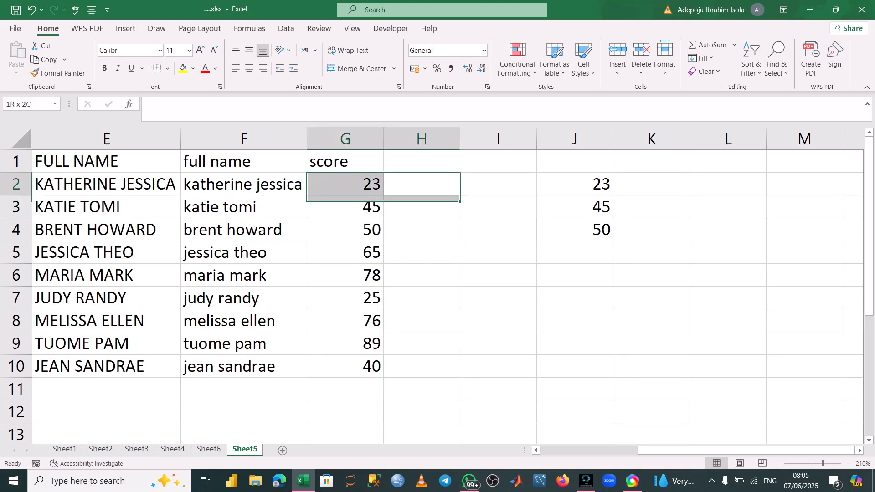
key("shift+Up")
key("Left")
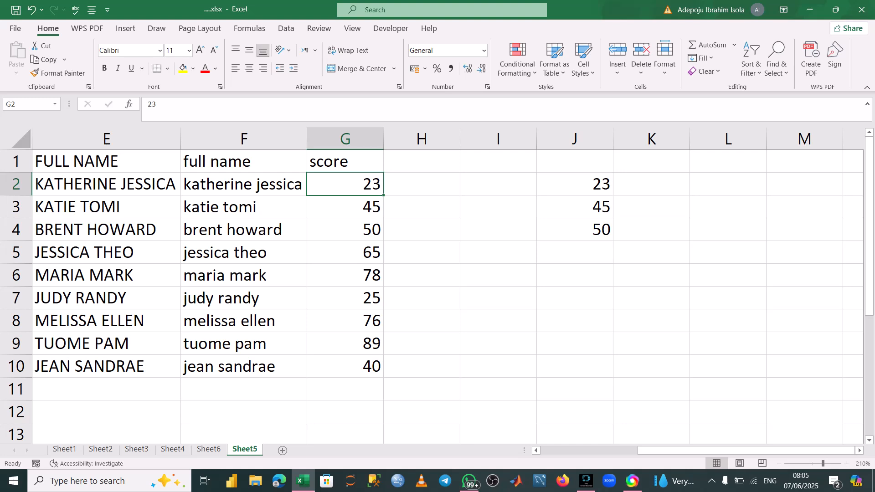
Highlight scores in G2:G10 greater than 50 with light red fill and dark red text.
key("shift+Down")
key("shift+Down")
key("shift+Down")
key("shift+Down")
key("shift+Down")
key("shift+Down")
key("shift+Down")
key("shift+Down")
key("shift+Down")
key("shift+Up")
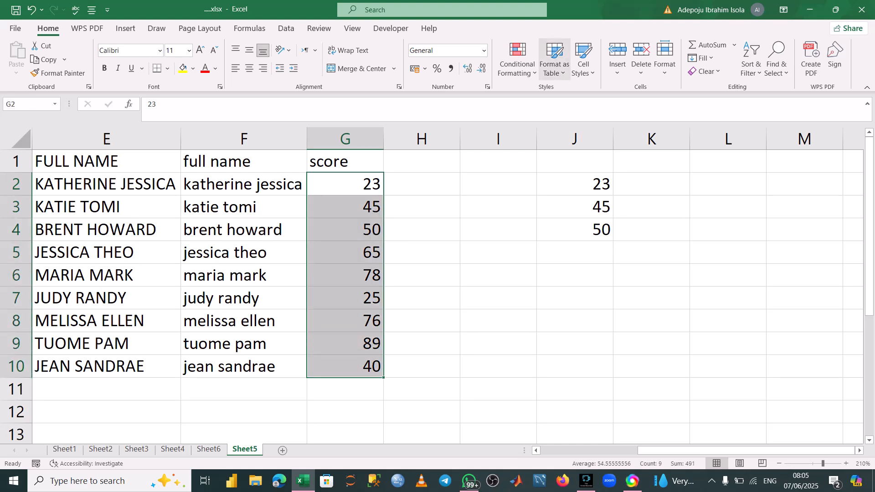
left_click(517, 60)
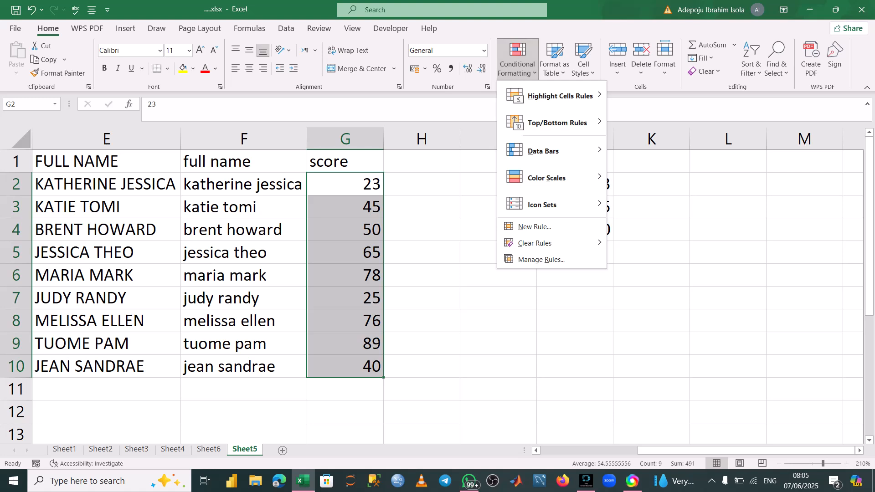
mouse_move(560, 96)
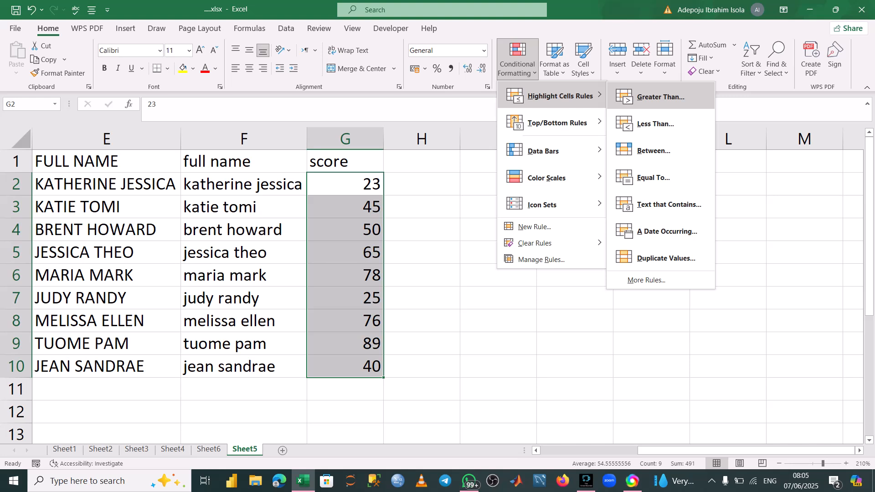
key("Return")
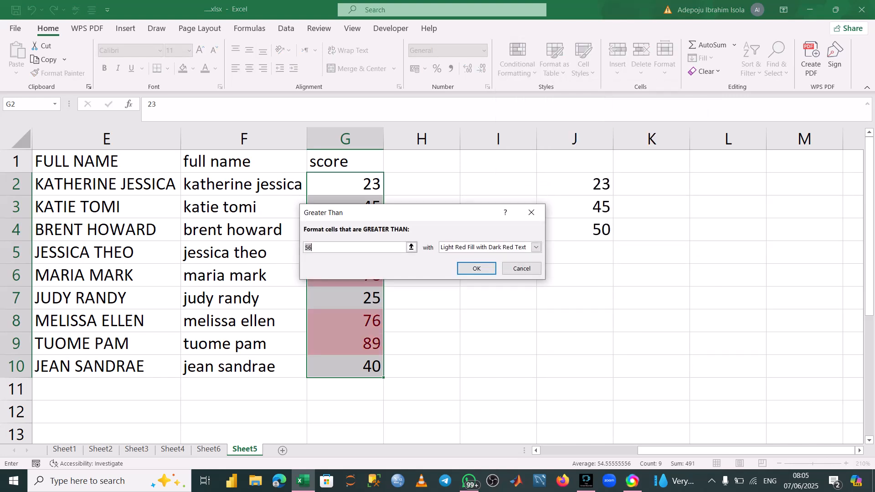
key("BackSpace")
key("BackSpace")
type("50")
key("Return")
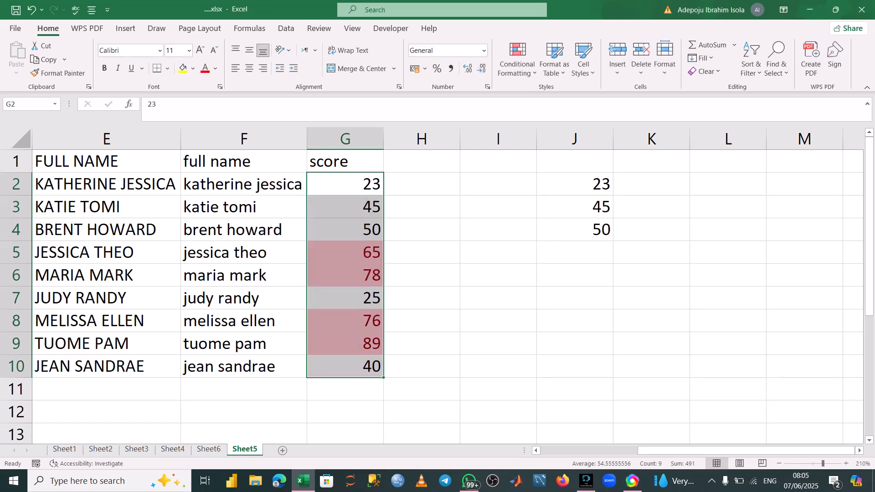
Inspect the highlighted score cells one at a time.
left_click(419, 253)
left_click(345, 252)
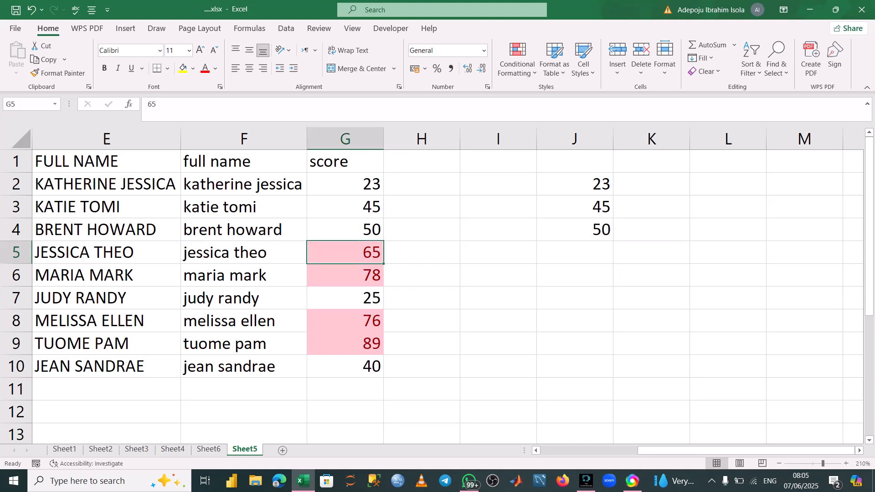
left_click(345, 275)
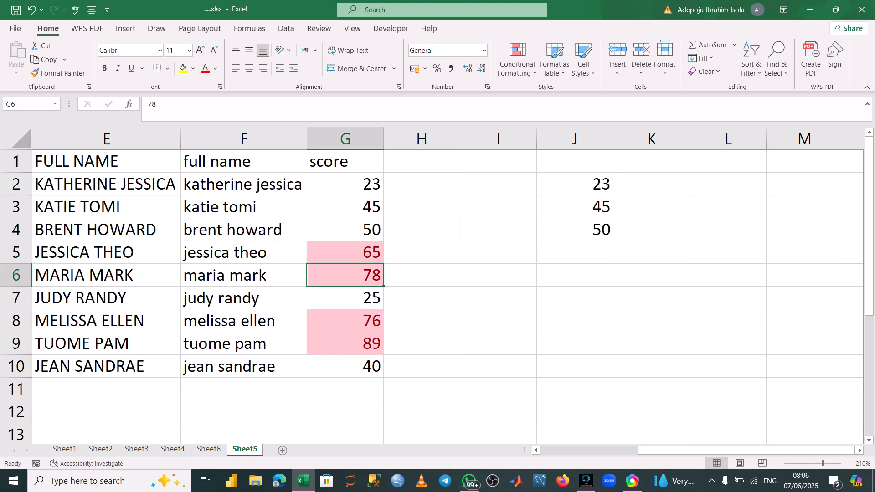
left_click(344, 298)
left_click(345, 320)
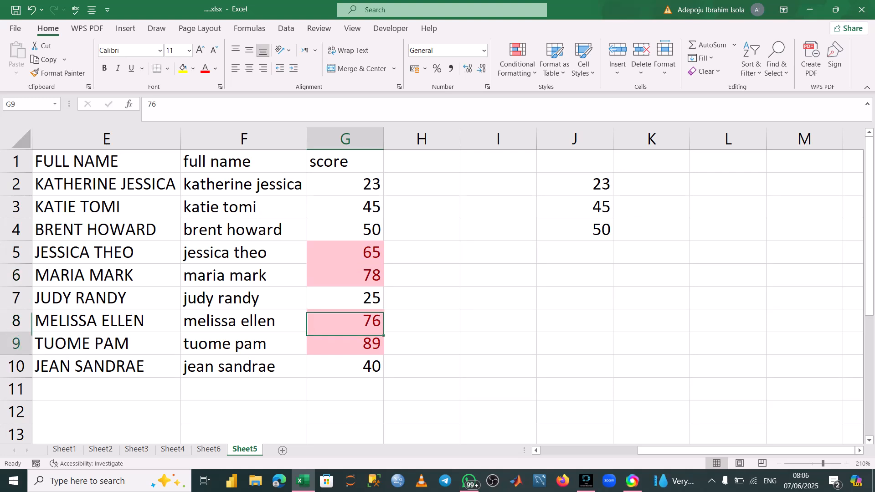
left_click(345, 343)
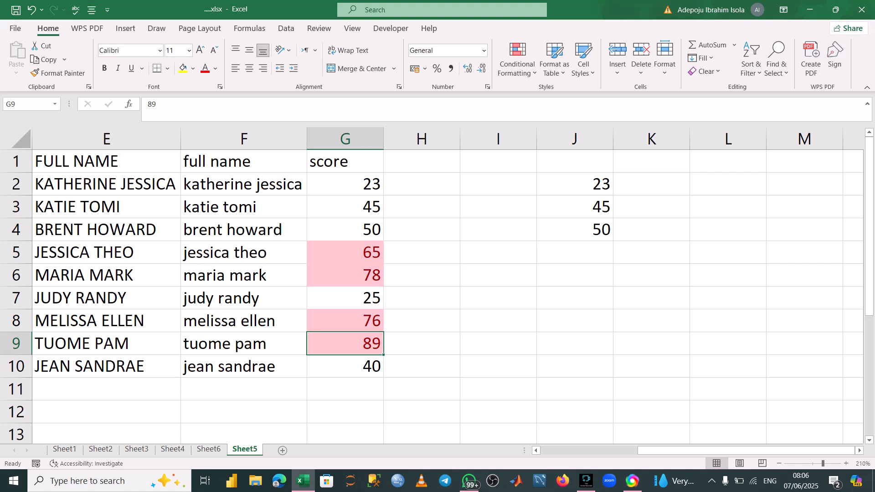
left_click(345, 184)
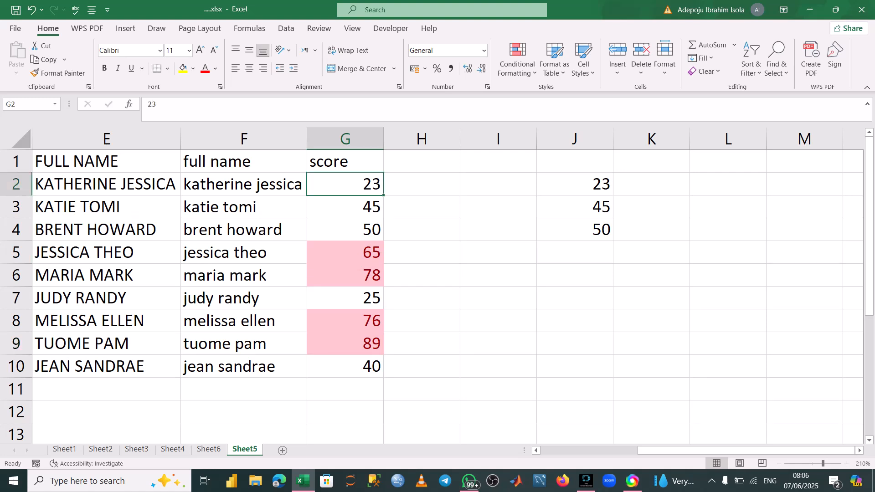
Clear all conditional formatting rules from the entire sheet.
left_click_drag(345, 183, 345, 366)
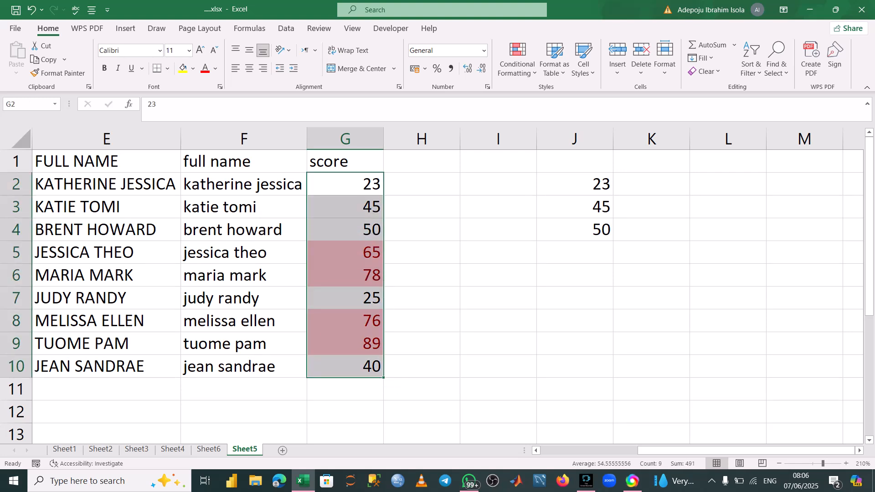
left_click(517, 59)
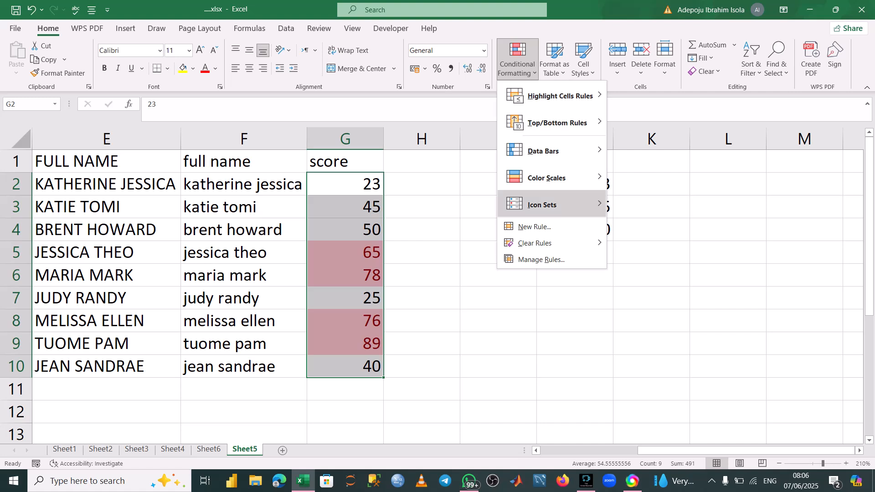
mouse_move(534, 242)
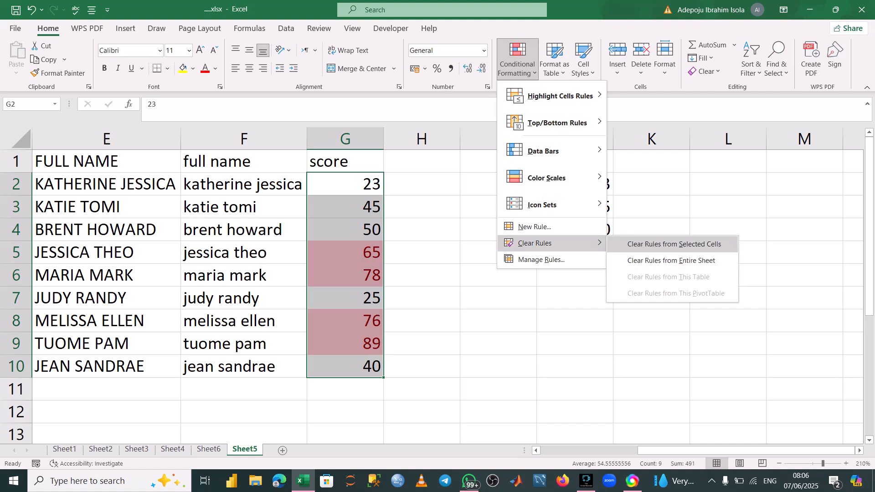
left_click(671, 260)
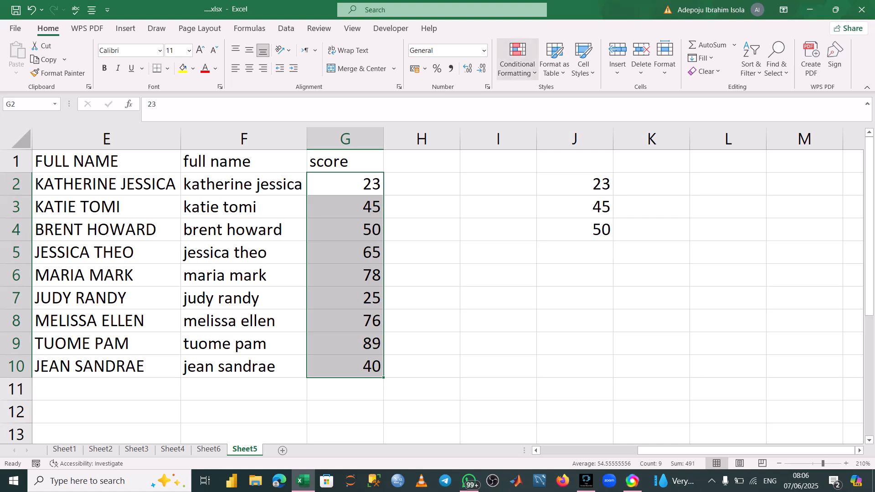
left_click(517, 59)
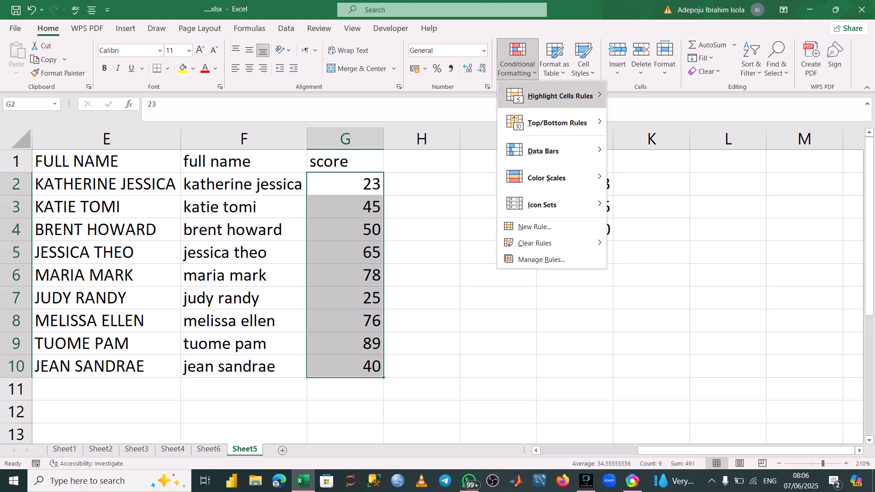
mouse_move(557, 123)
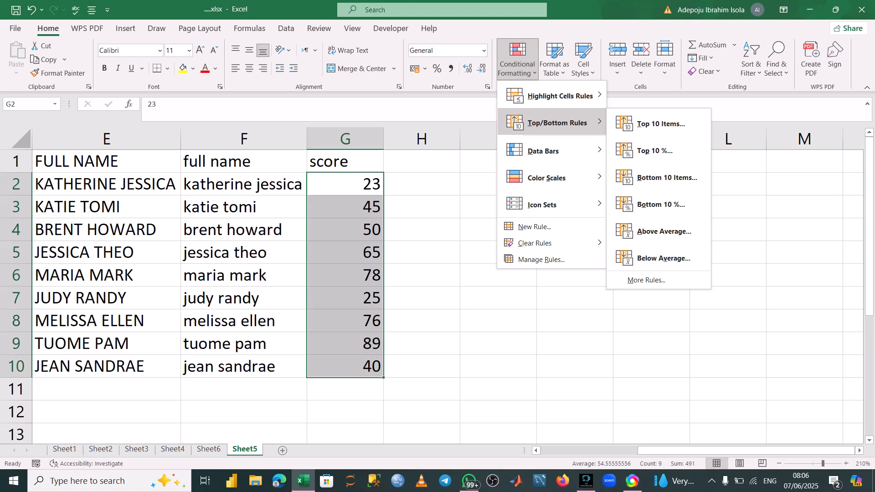
mouse_move(560, 96)
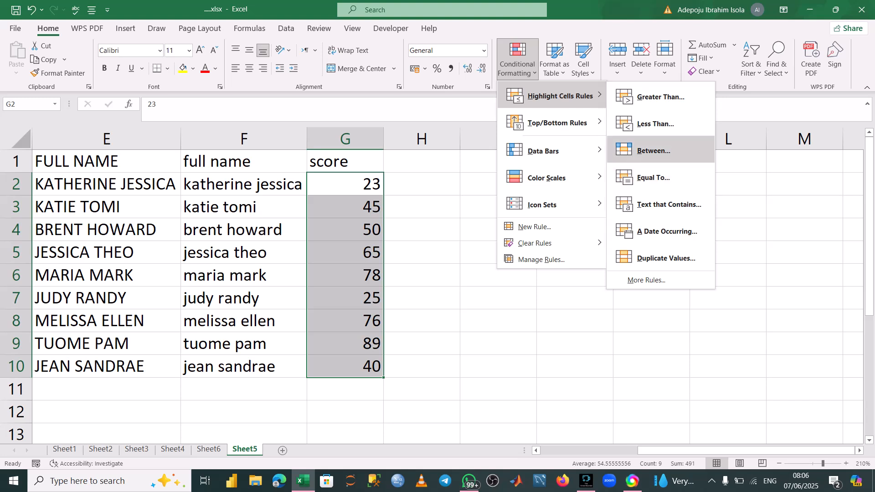
left_click(654, 151)
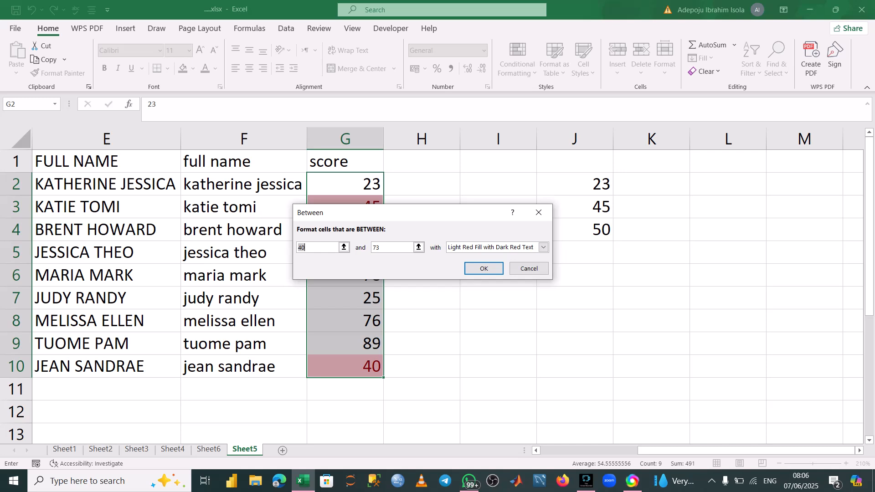
left_click_drag(433, 210, 565, 180)
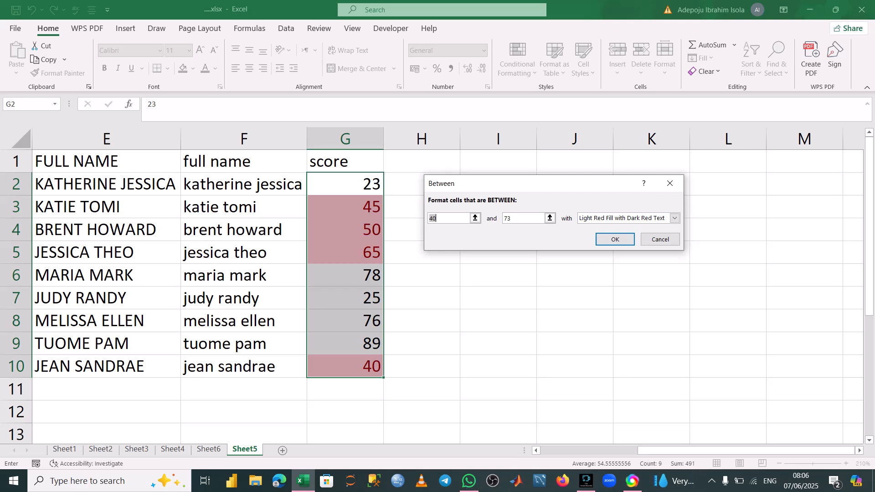
left_click(670, 183)
Enter the label mean in cell J6.
left_click(574, 275)
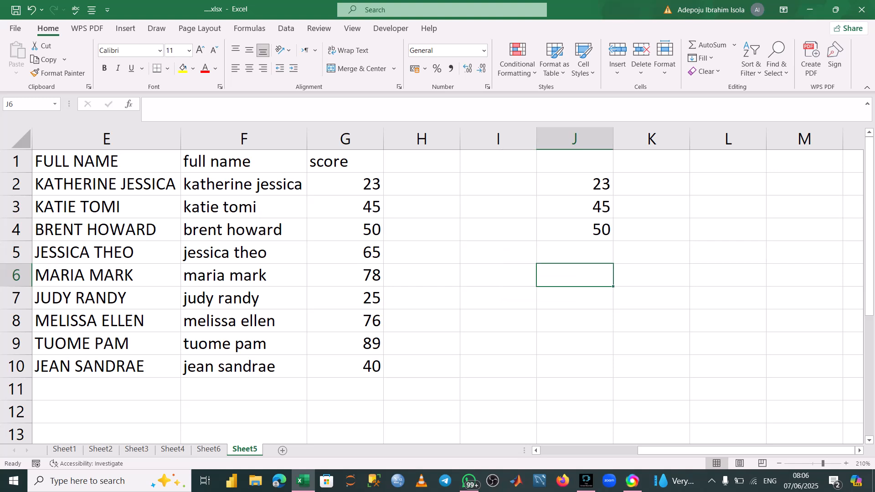
key("F2")
type("mean")
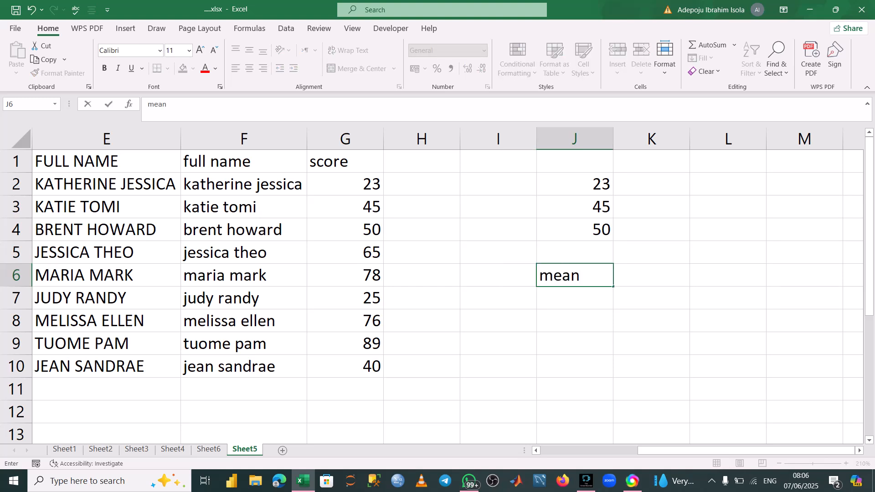
key("Return")
Enter =AVERAGE(G2:G10) in J7 to compute the mean score.
key("F2")
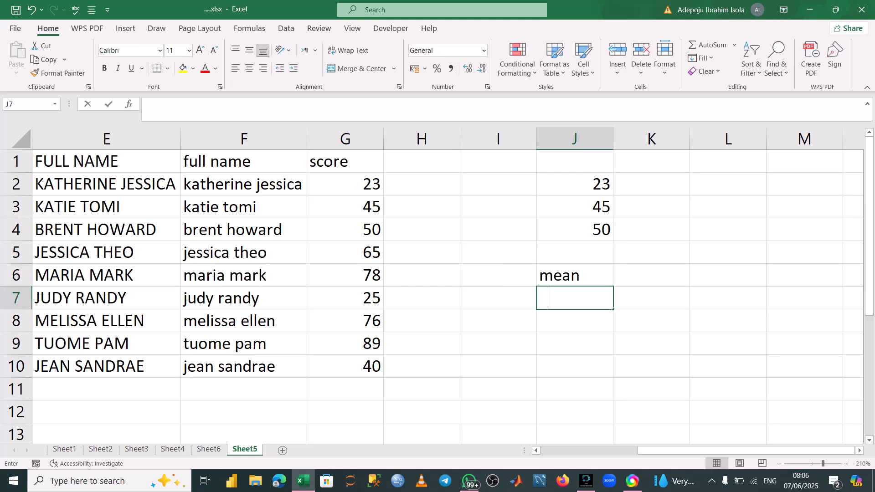
type("=av")
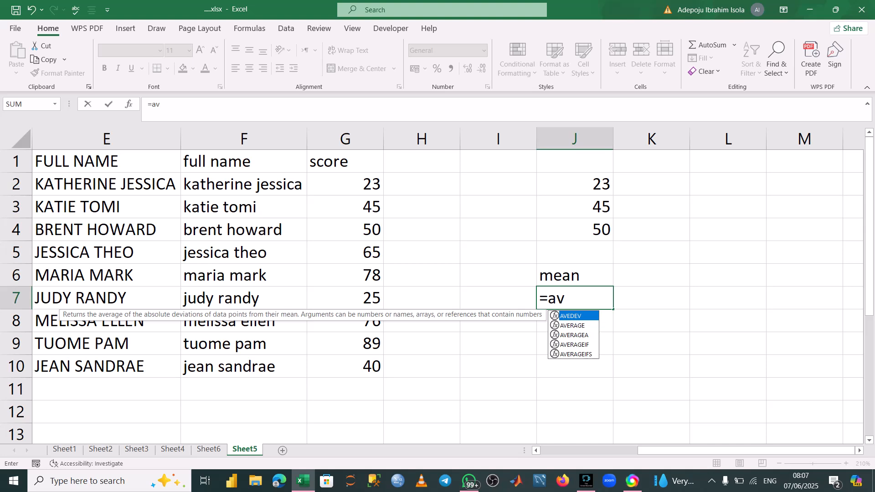
key("Down")
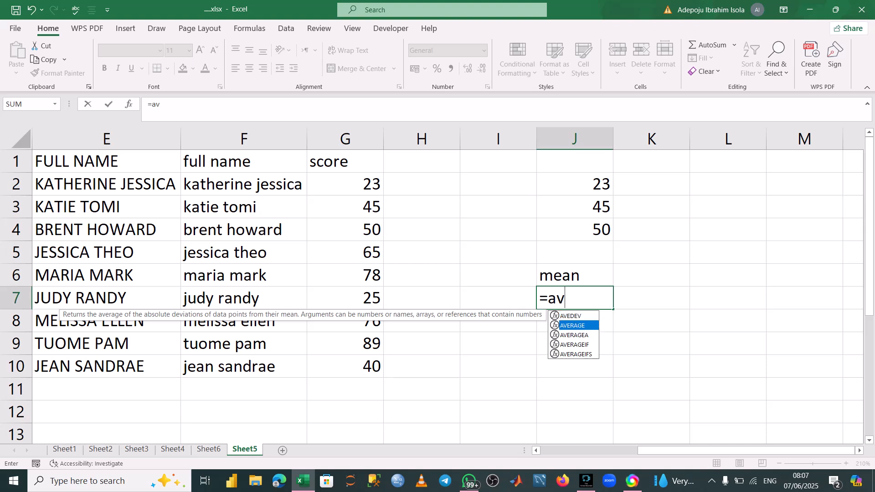
key("Tab")
left_click(345, 184)
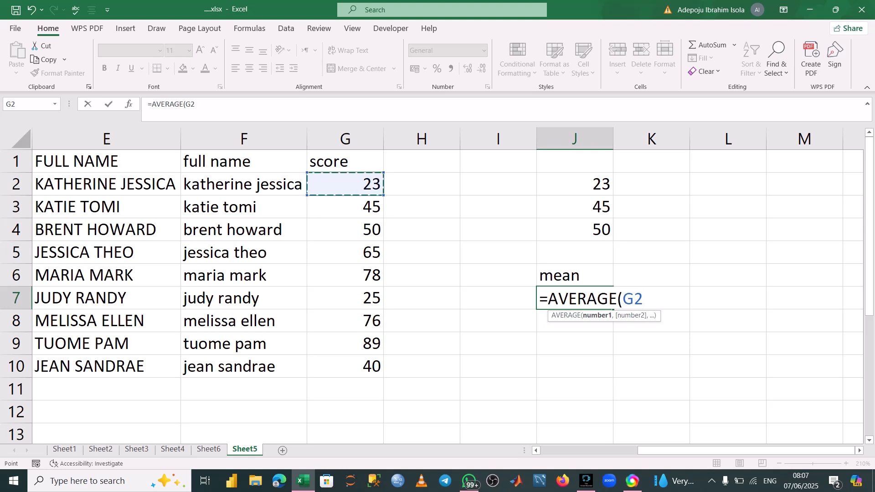
key("F8")
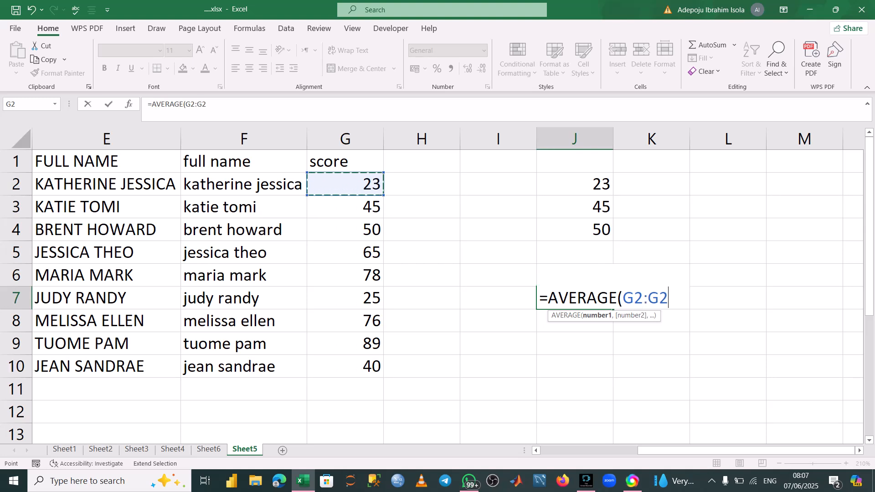
key("ctrl+Down")
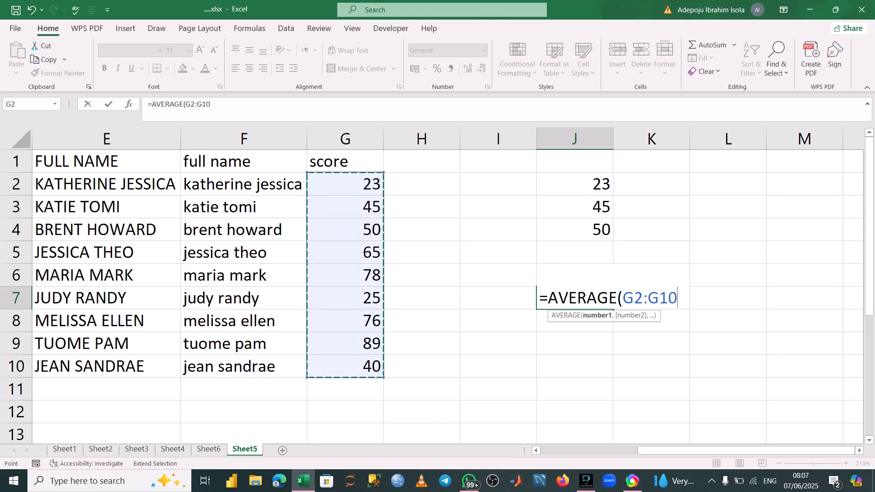
type(")")
key("Return")
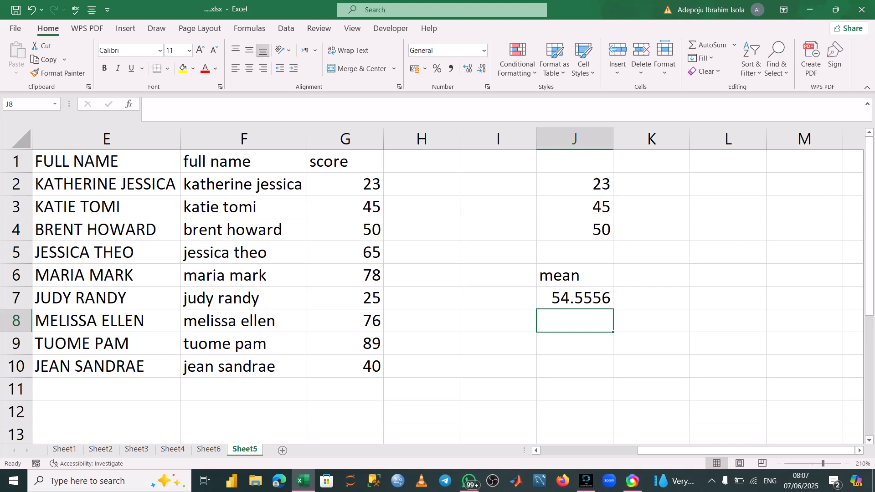
Highlight scores in G2:G10 greater than 55 with Light Red Fill with Dark Red Text.
left_click(345, 184)
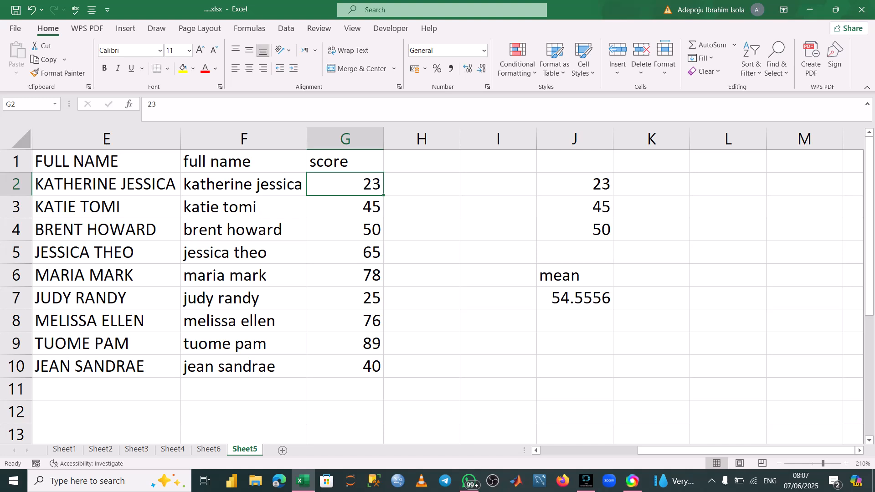
left_click_drag(345, 184, 345, 366)
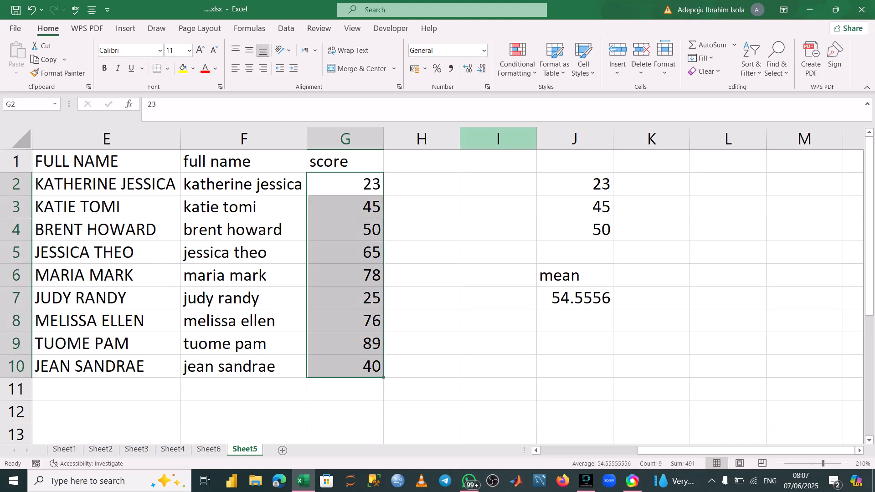
left_click(517, 59)
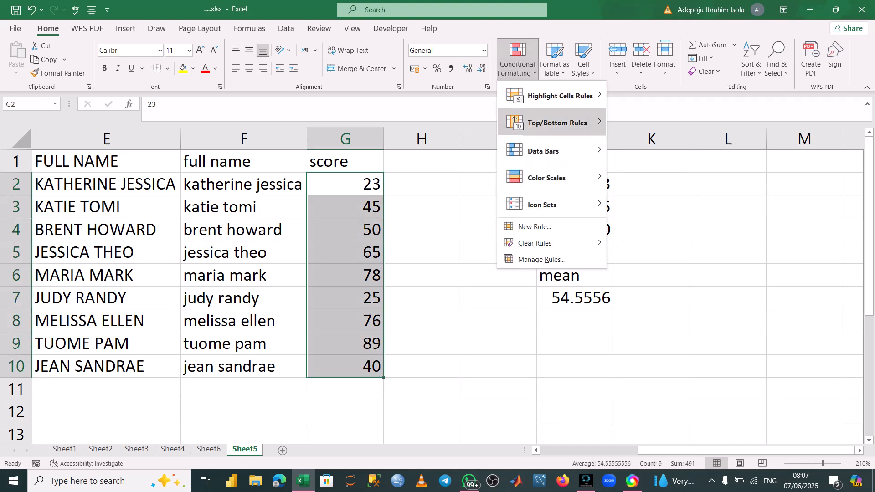
mouse_move(560, 96)
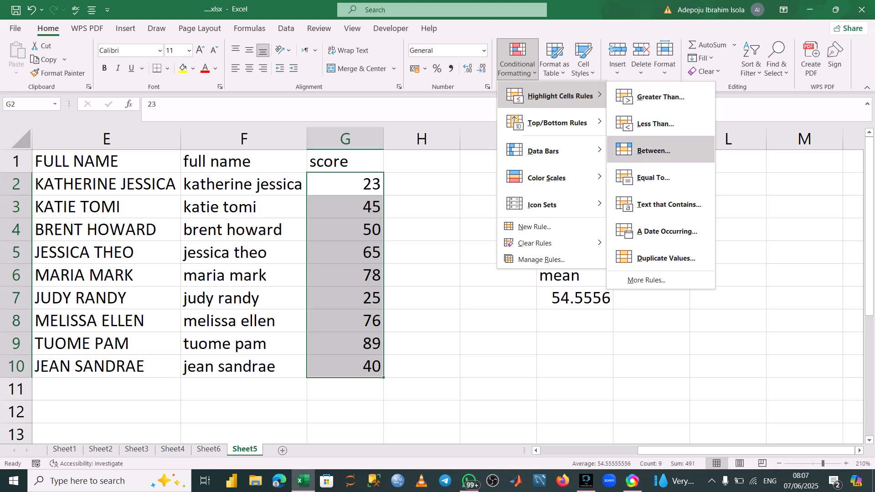
left_click(661, 97)
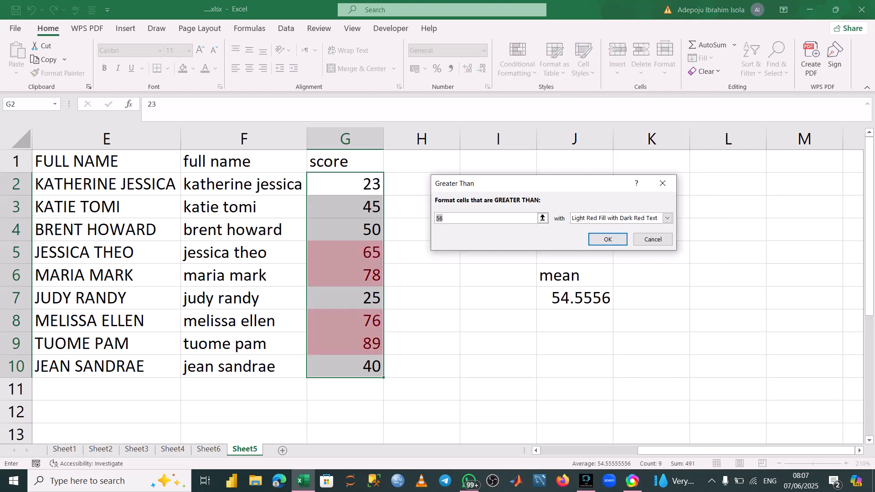
key("BackSpace")
type("54.4")
key("BackSpace")
key("BackSpace")
key("BackSpace")
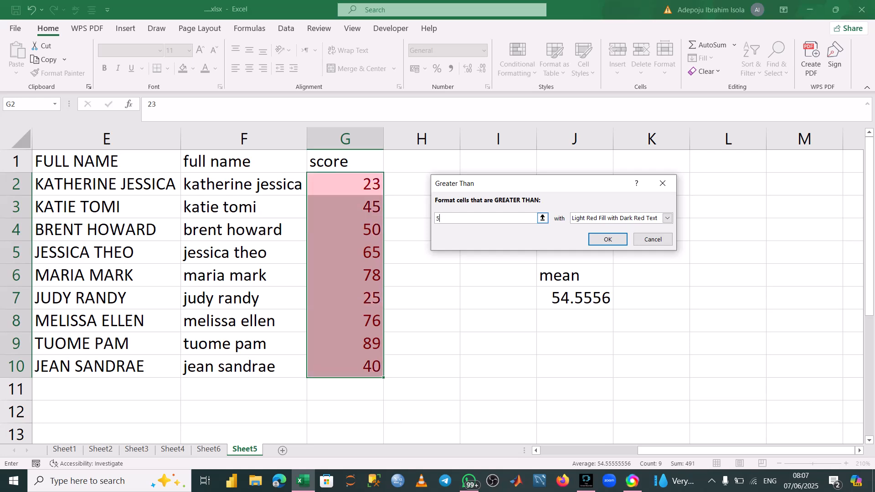
type("5")
key("Return")
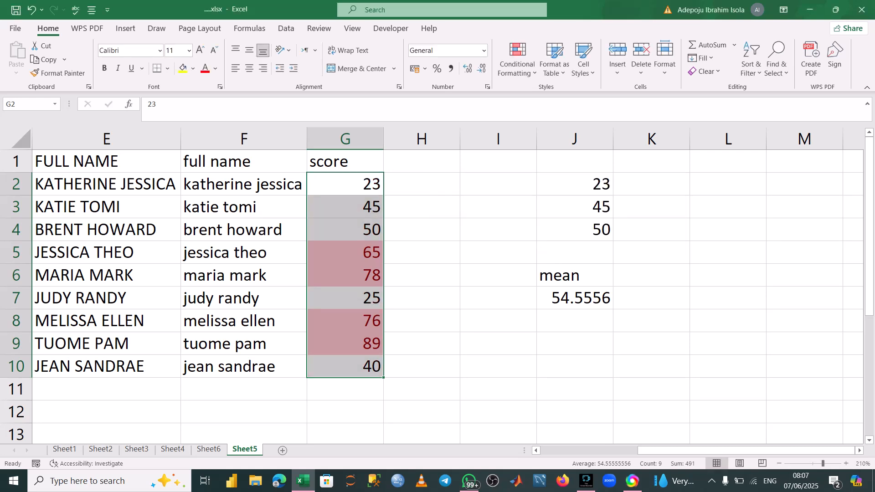
left_click(345, 253)
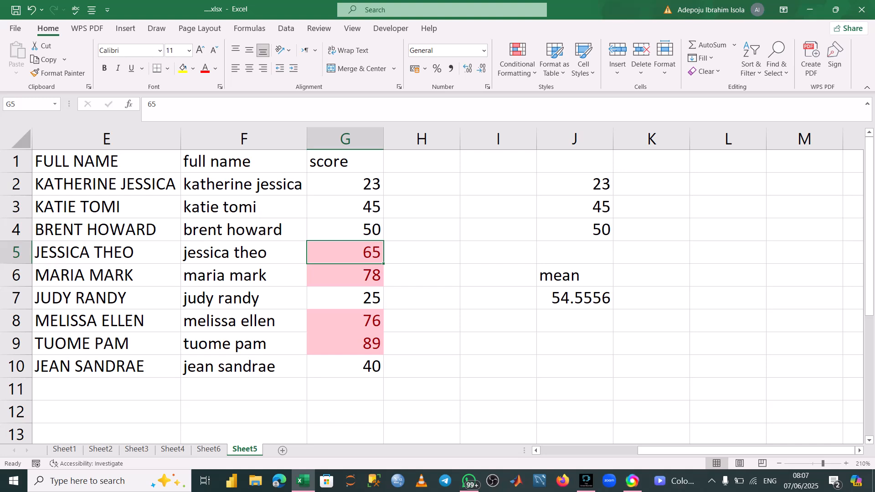
double_click(372, 184)
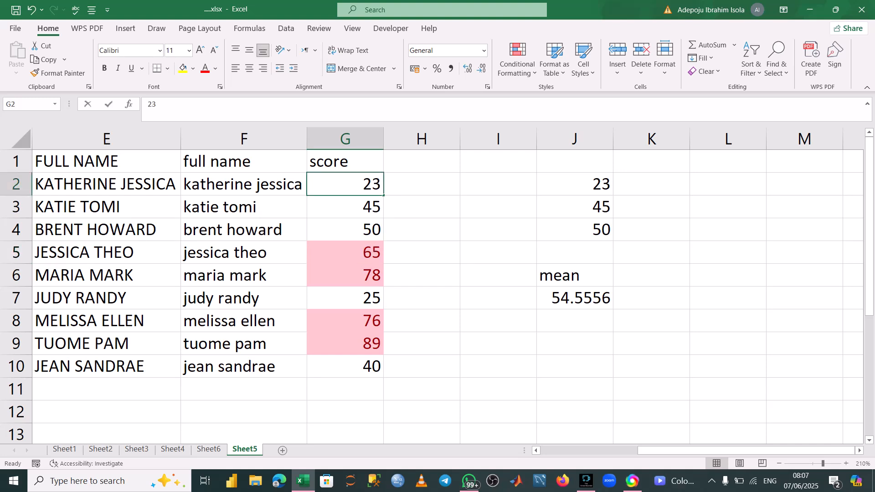
double_click(372, 184)
left_click_drag(371, 184, 422, 229)
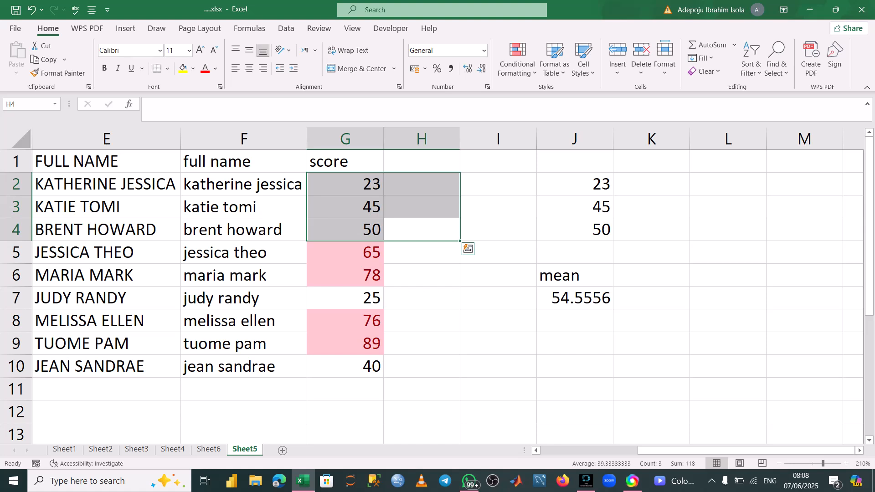
left_click(498, 184)
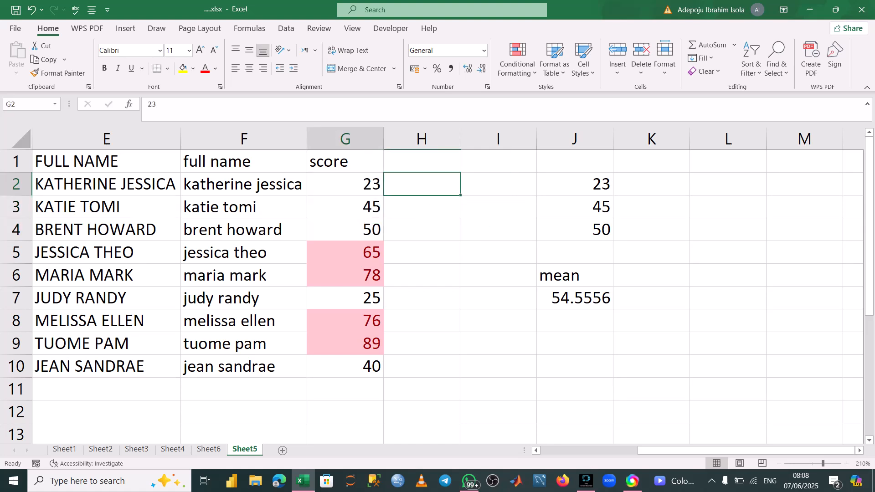
Clear the conditional formatting rules from the selected score cells G2:G10.
left_click_drag(371, 184, 371, 366)
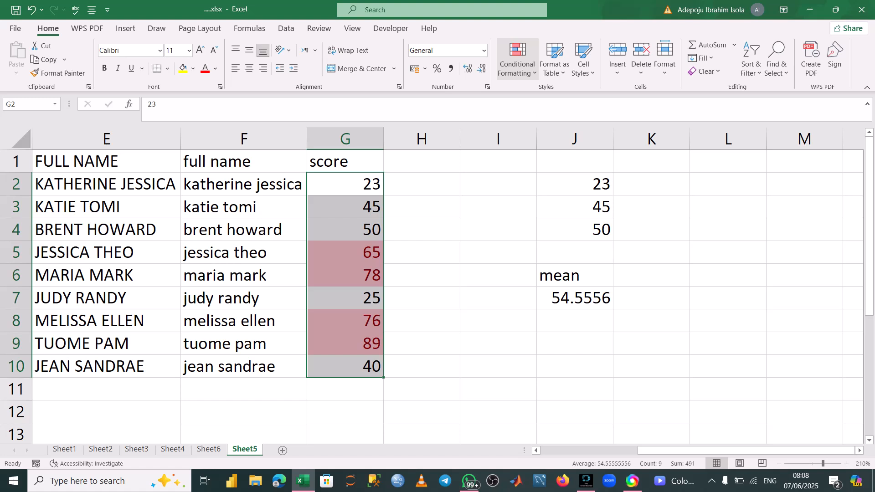
left_click(517, 64)
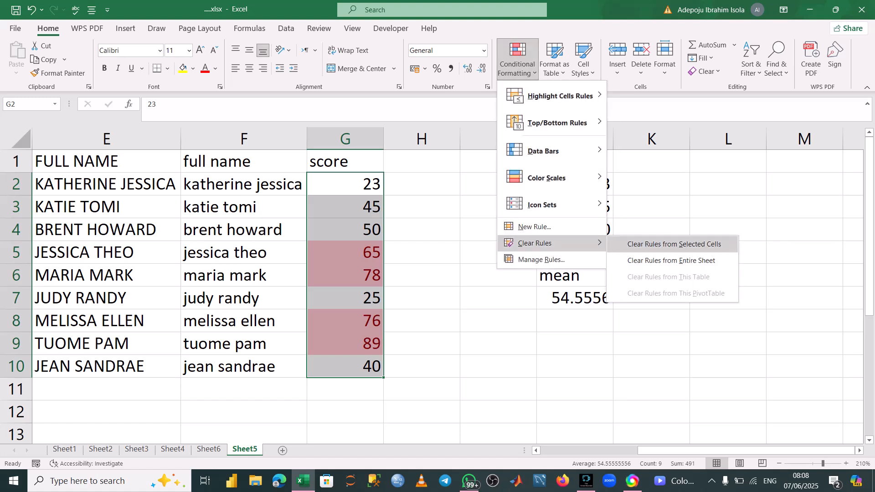
left_click(656, 244)
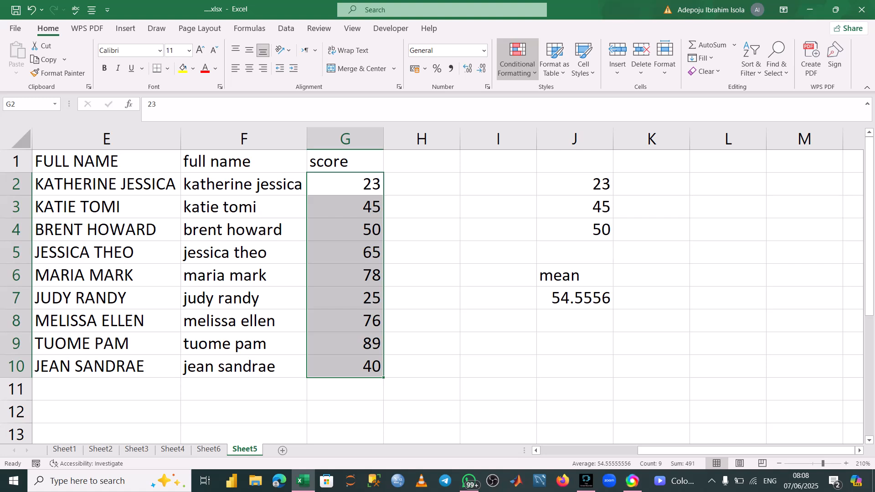
Apply the colored three-arrows icon set to the score cells G2:G10.
left_click(517, 64)
mouse_move(542, 150)
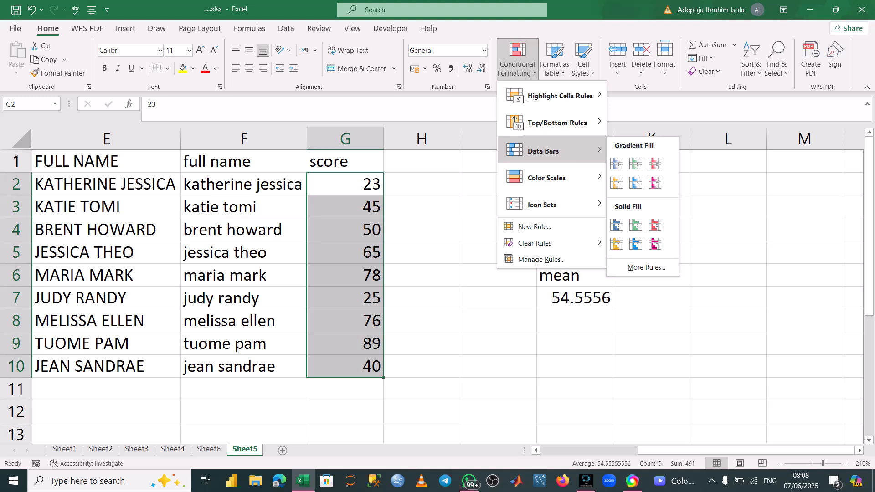
mouse_move(542, 205)
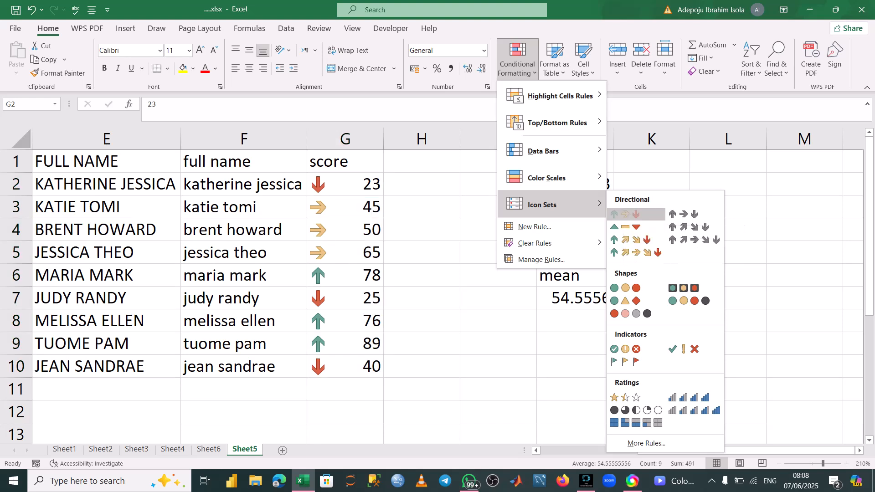
left_click(625, 214)
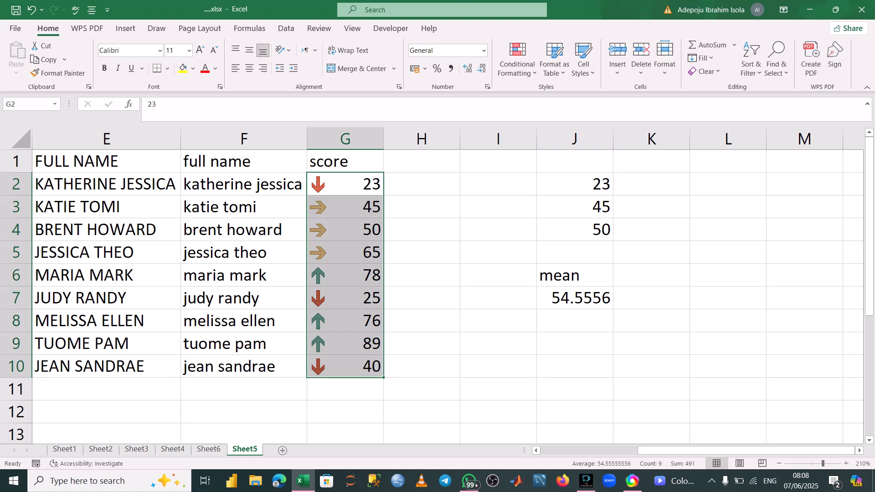
Inspect the score cells with arrow icons one at a time.
key("shift+Up")
key("shift+Up")
key("shift+Up")
key("Down")
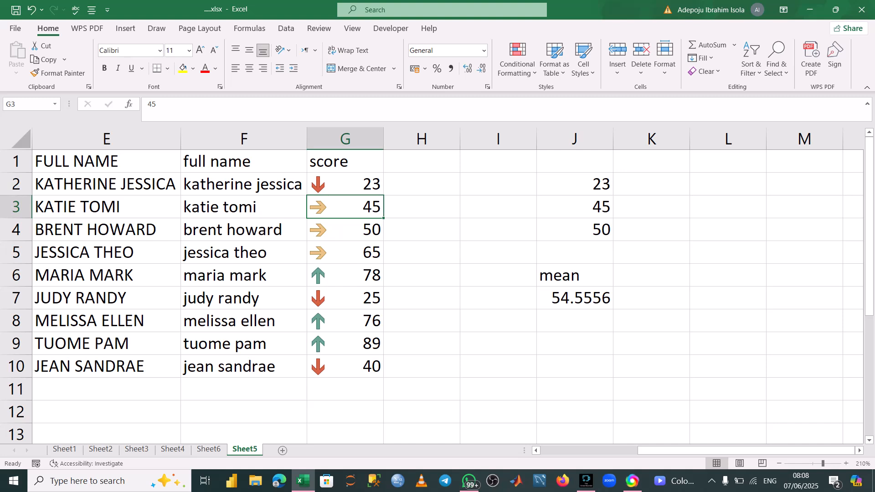
left_click(345, 274)
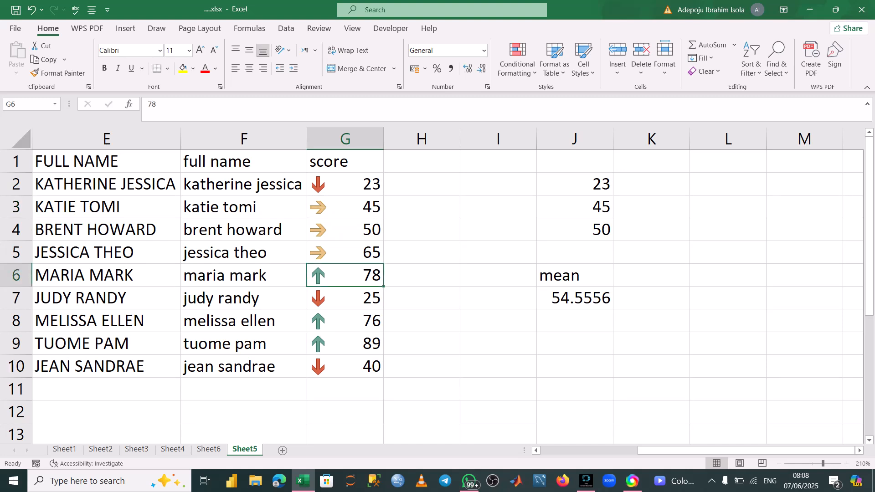
left_click(345, 298)
left_click(345, 321)
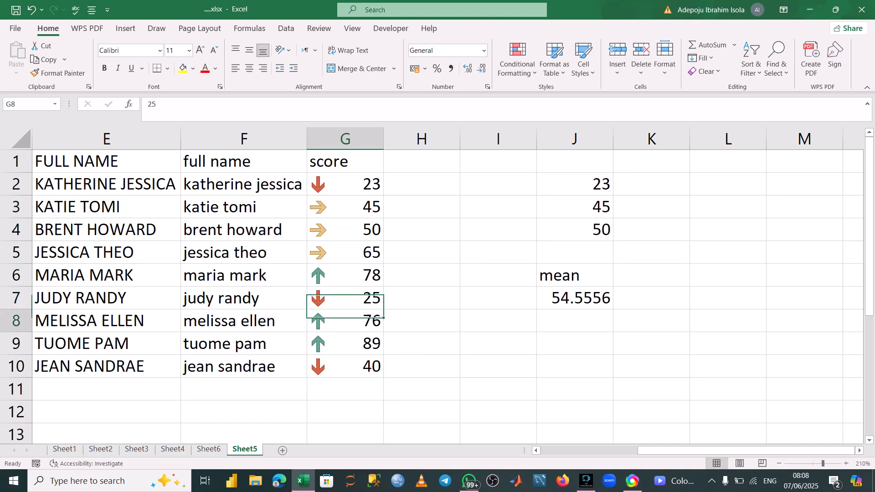
left_click(345, 343)
left_click_drag(344, 343, 345, 366)
left_click(345, 366)
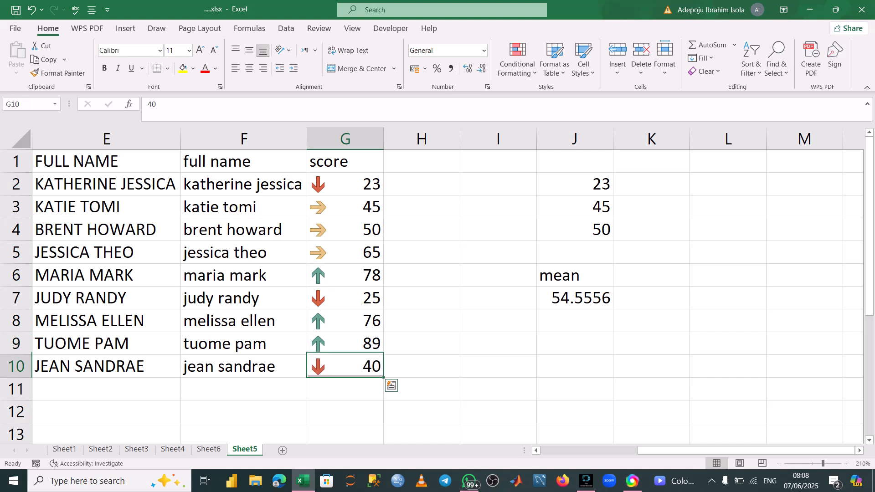